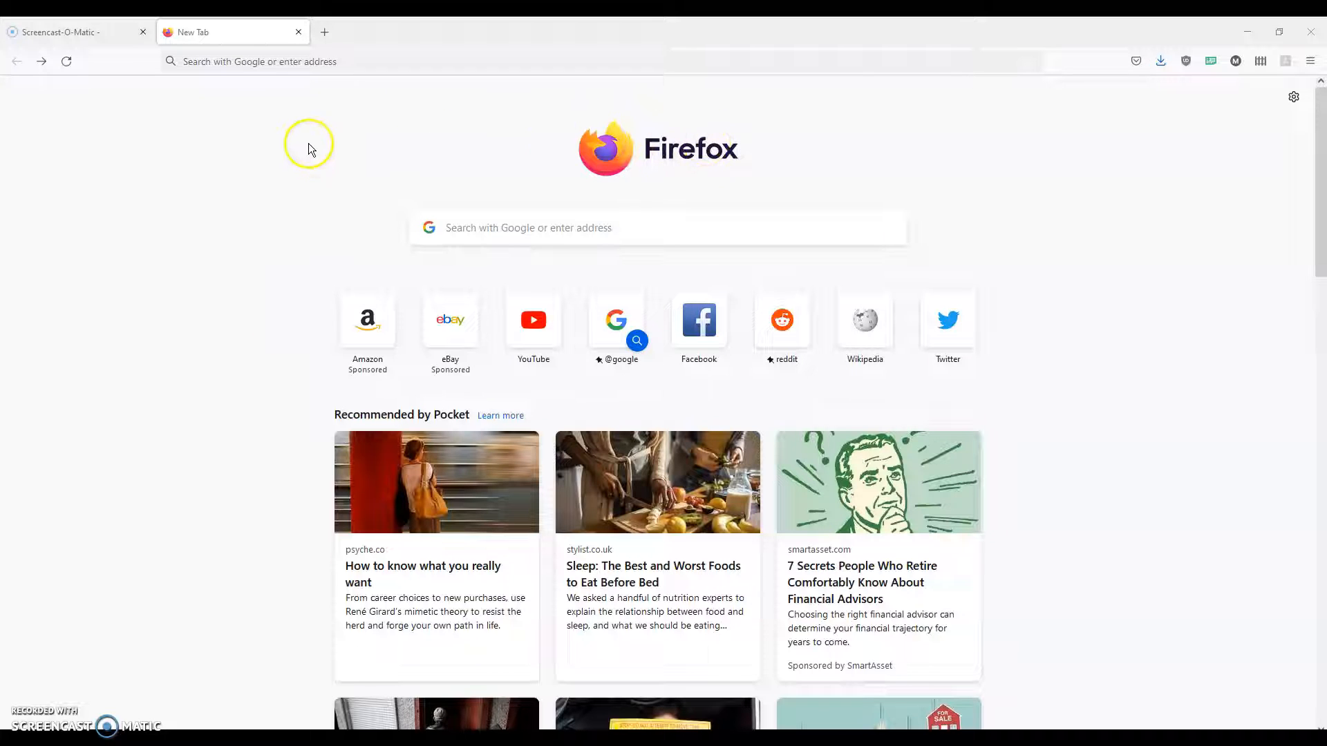
{"action": "left_click", "coordinate": [348, 68]}
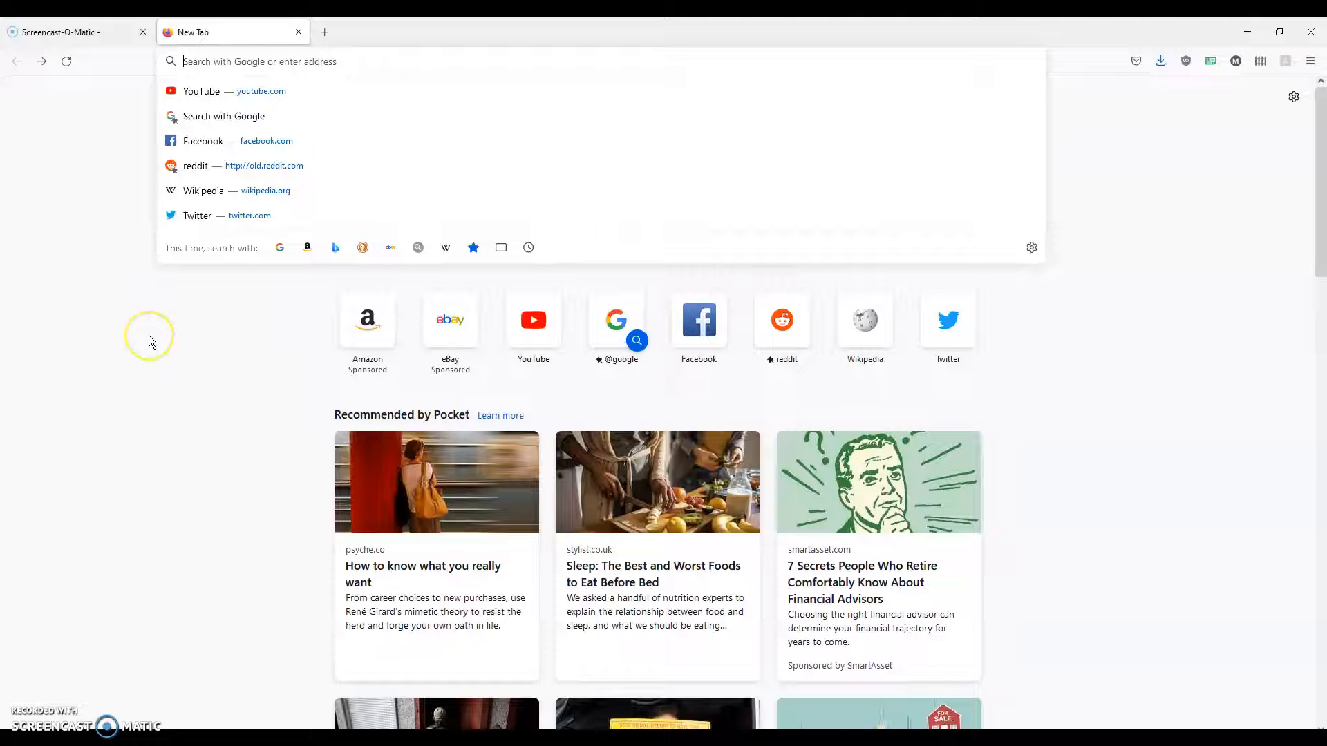
{"action": "type", "text": "www.arcofwi"}
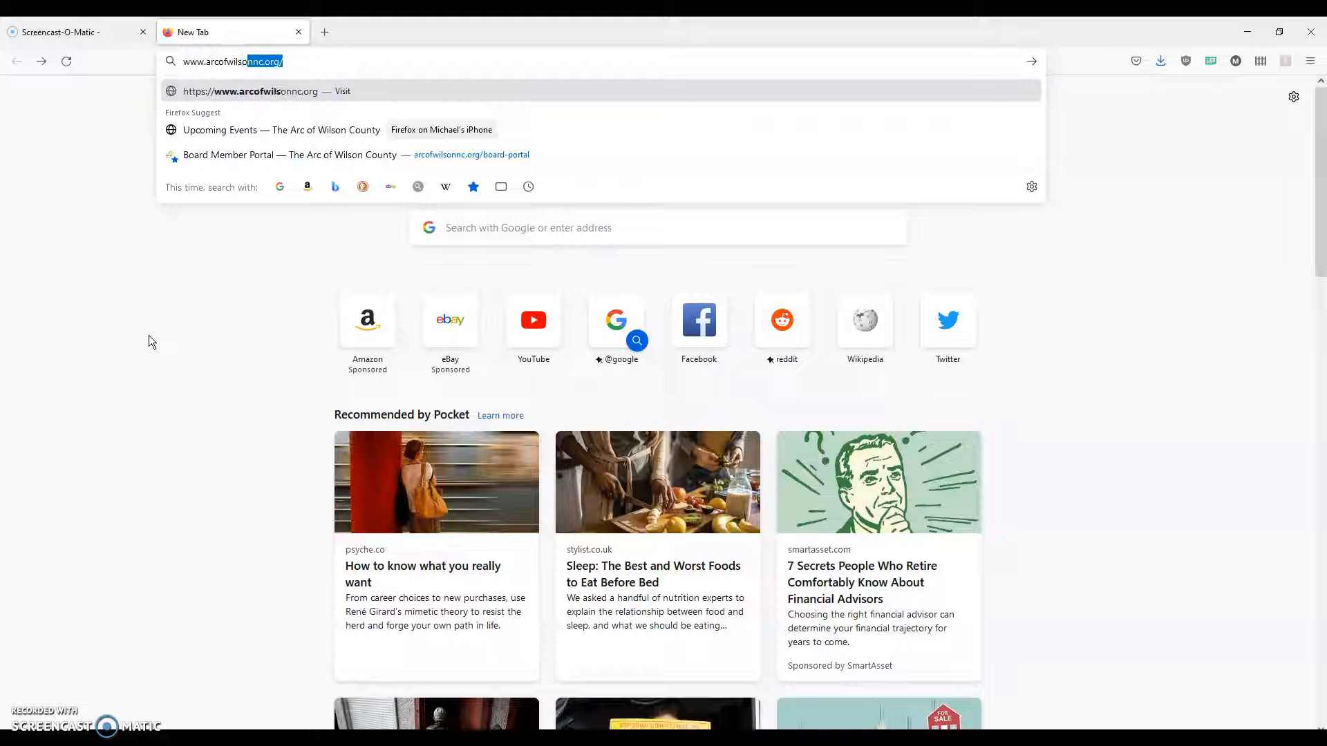
{"action": "type", "text": "lsonnc.org/"}
{"action": "key", "text": "Return"}
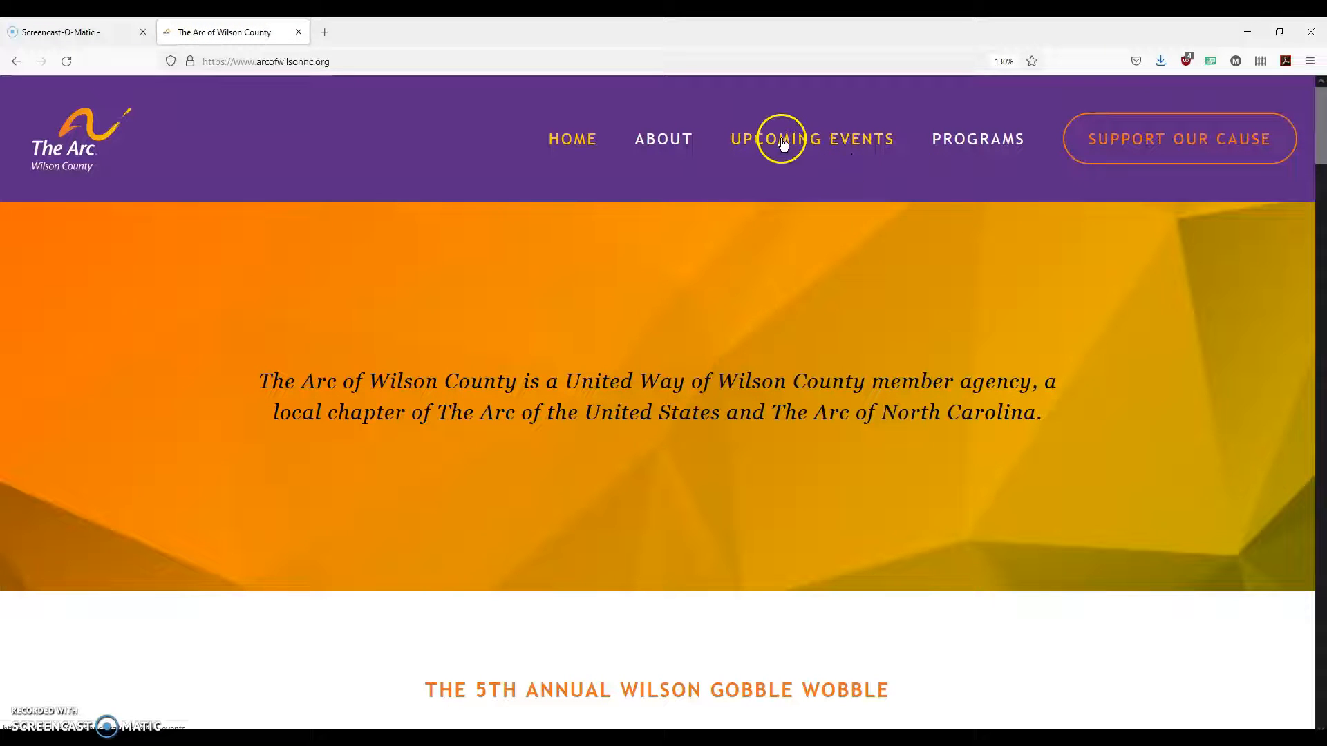
{"action": "left_click", "coordinate": [815, 143]}
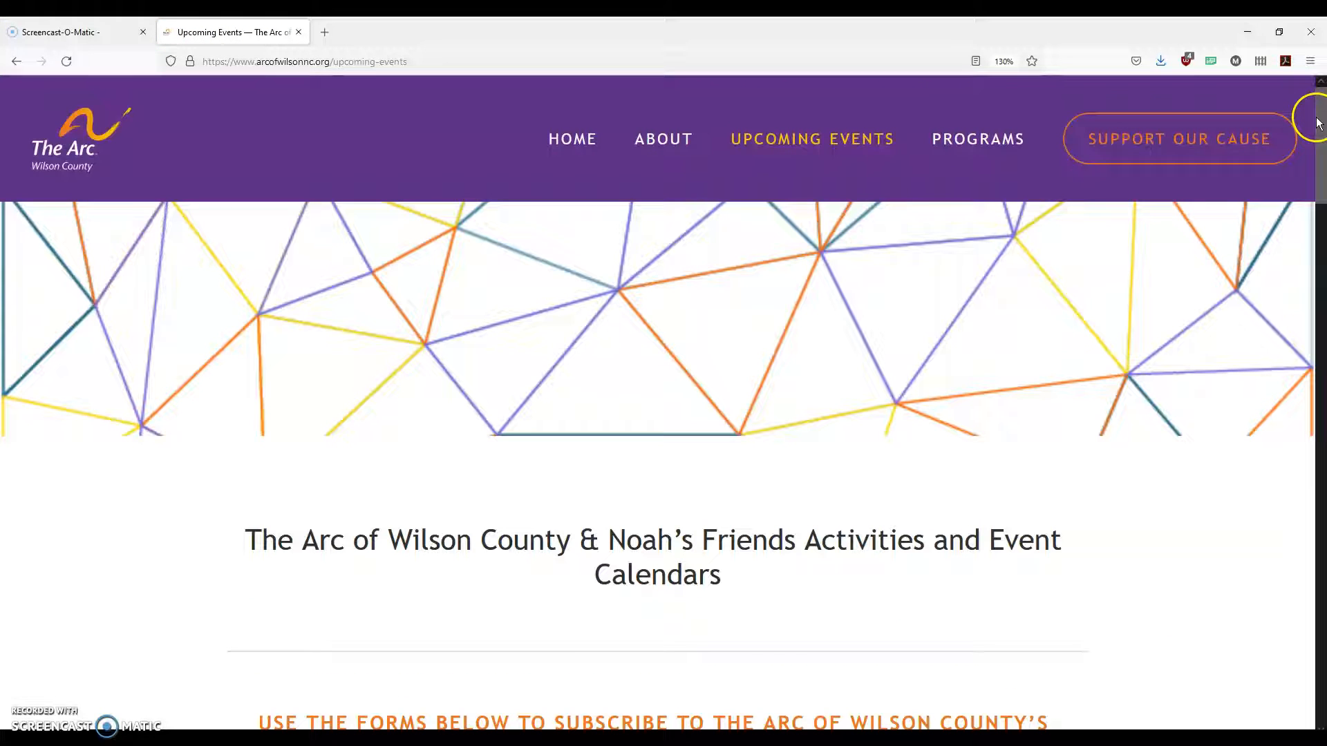
Reset the page zoom and examine the listed events and the forms for emailed and mailed calendars
{"action": "left_click", "coordinate": [1012, 62]}
{"action": "left_click_drag", "start_coordinate": [1314, 178], "coordinate": [1319, 544]}
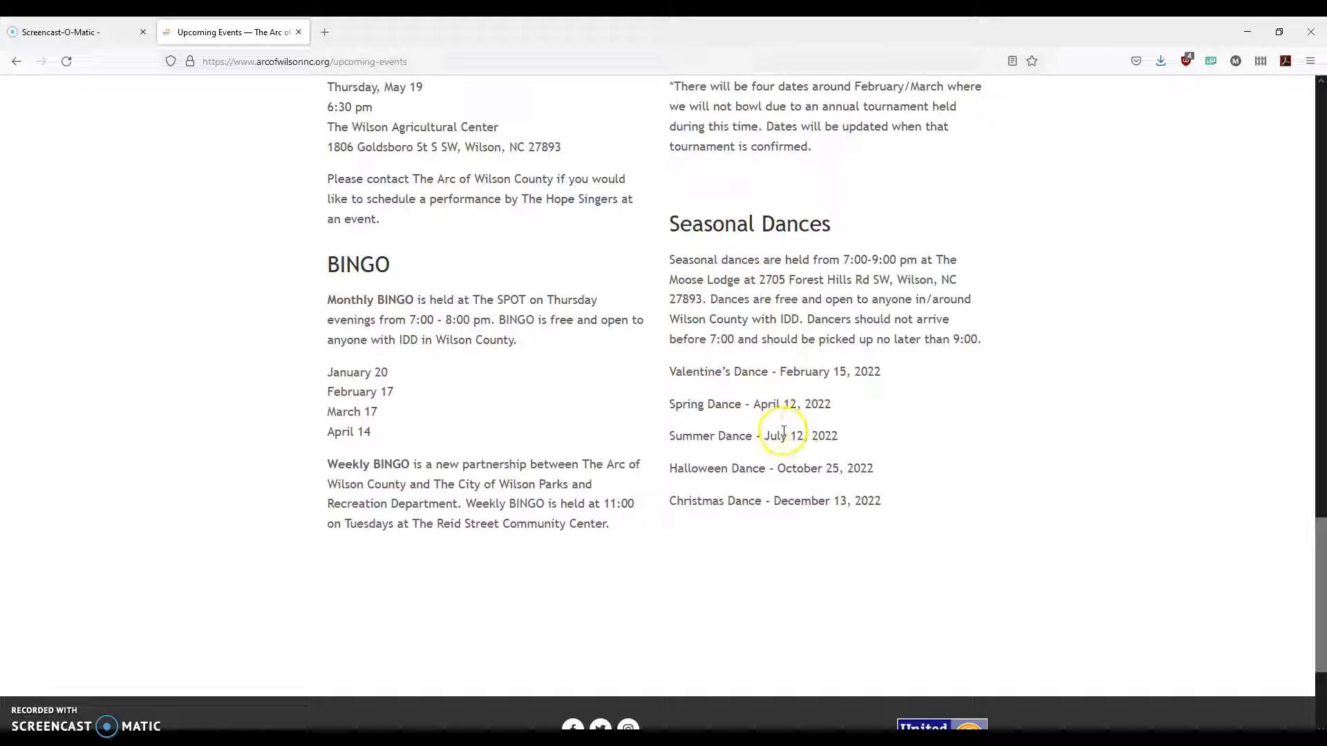
{"action": "left_click_drag", "start_coordinate": [1311, 539], "coordinate": [1325, 220]}
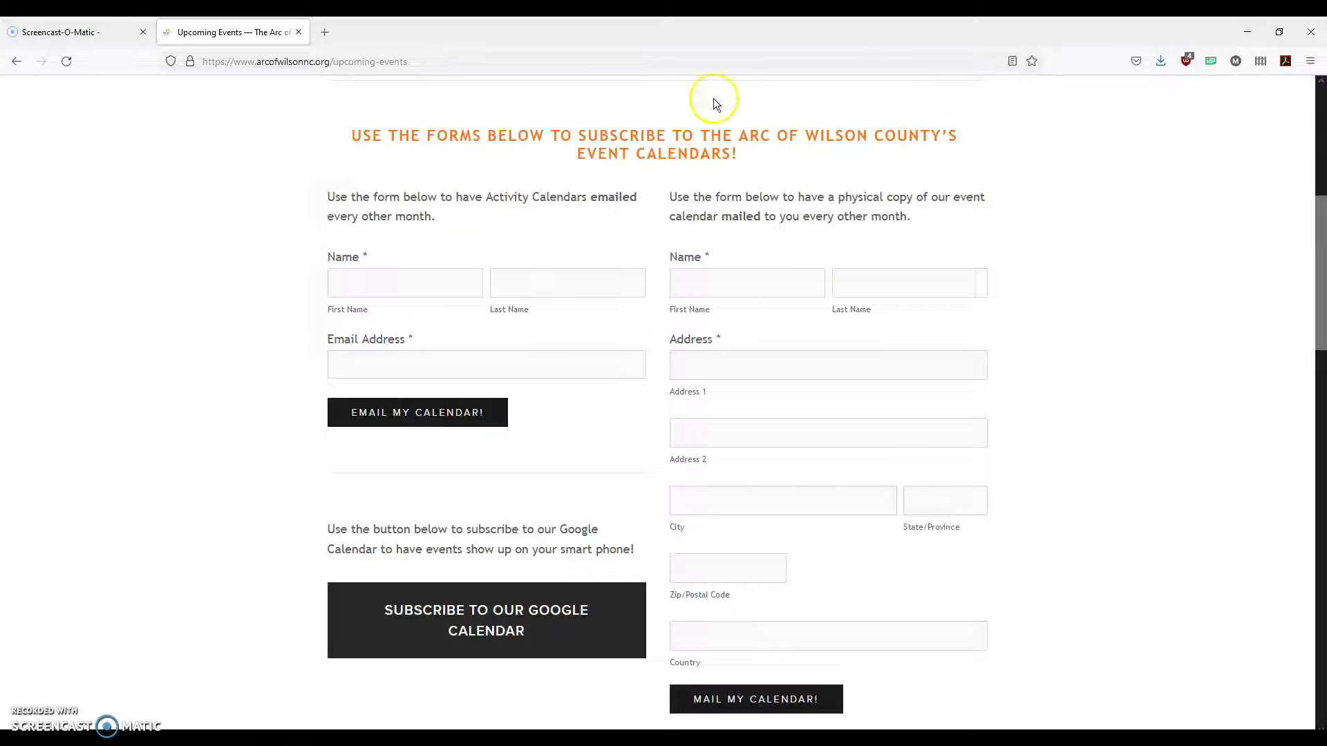
{"action": "left_click", "coordinate": [490, 195]}
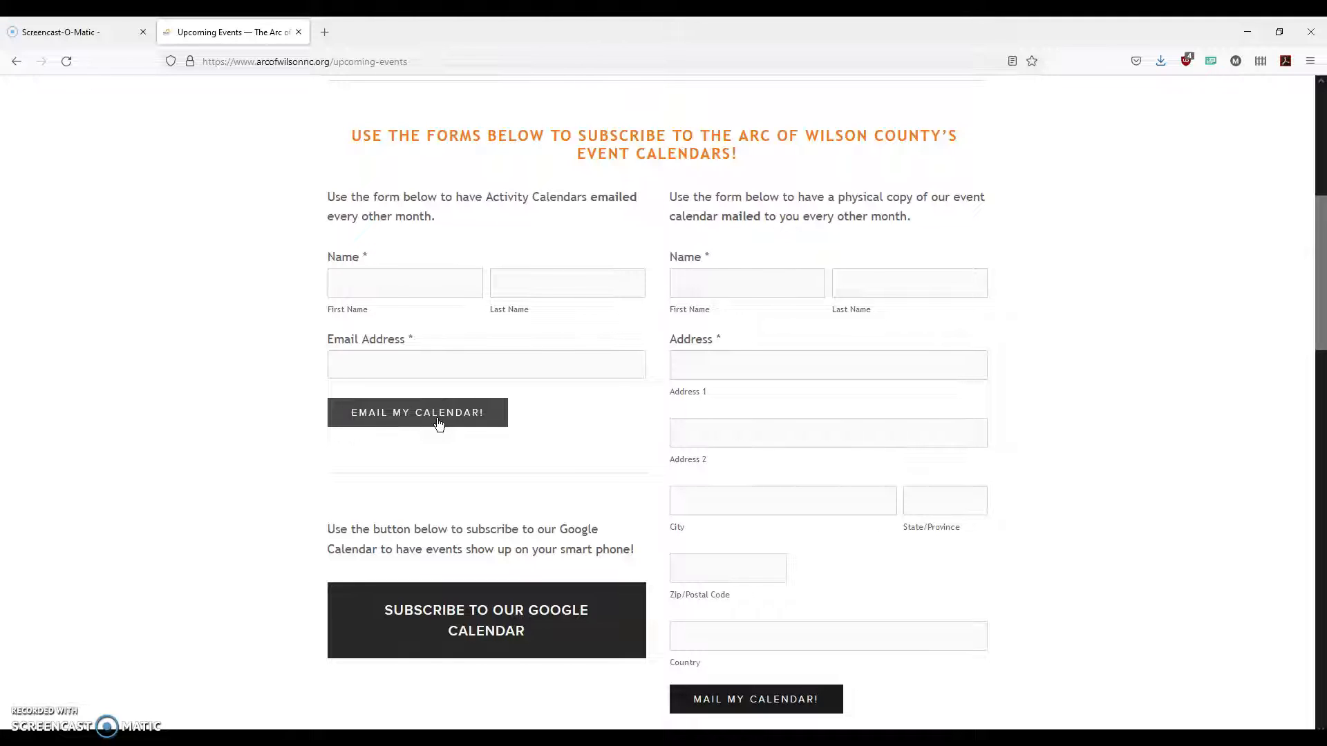
{"action": "left_click", "coordinate": [580, 409]}
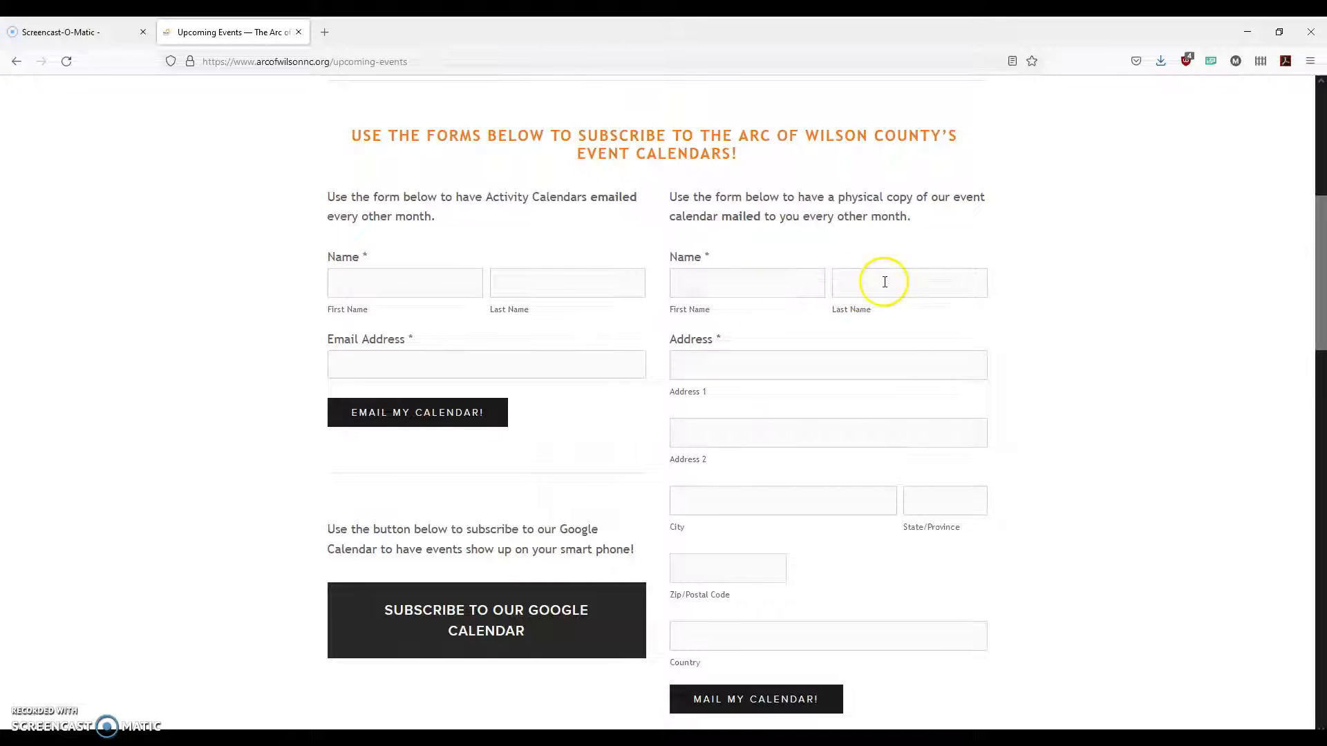
{"action": "scroll", "coordinate": [804, 374], "scroll_direction": "down", "scroll_amount": 2}
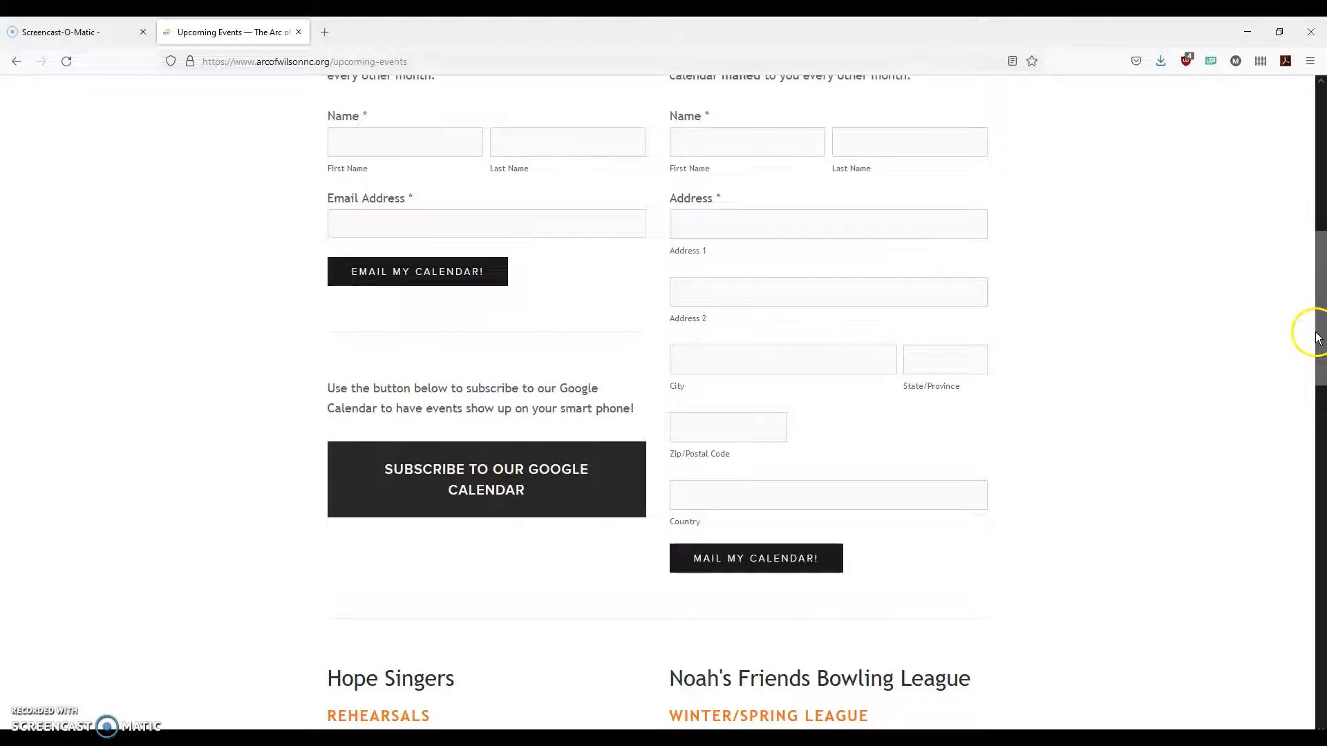
View the membership and donation options on the Support Our Cause page in a separate tab, and close that tab
{"action": "left_click_drag", "start_coordinate": [1322, 338], "coordinate": [1322, 198]}
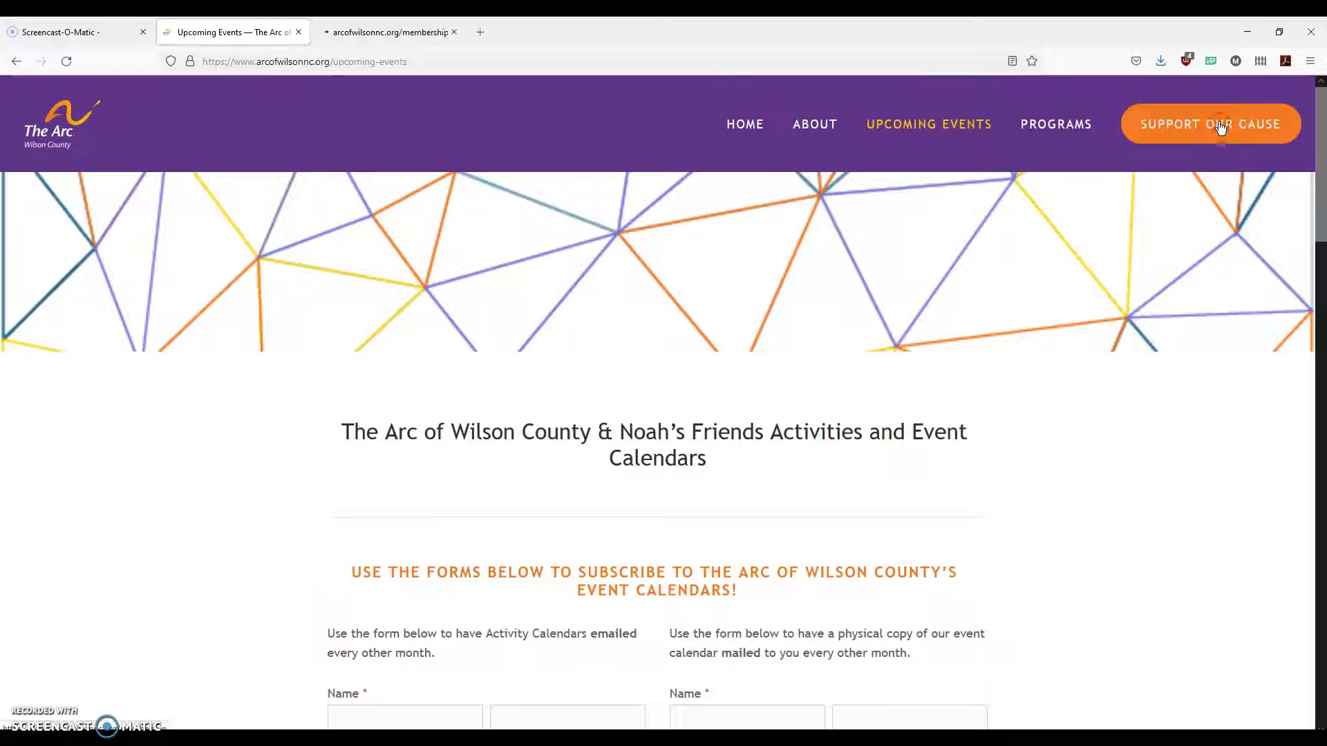
{"action": "left_click", "coordinate": [412, 34]}
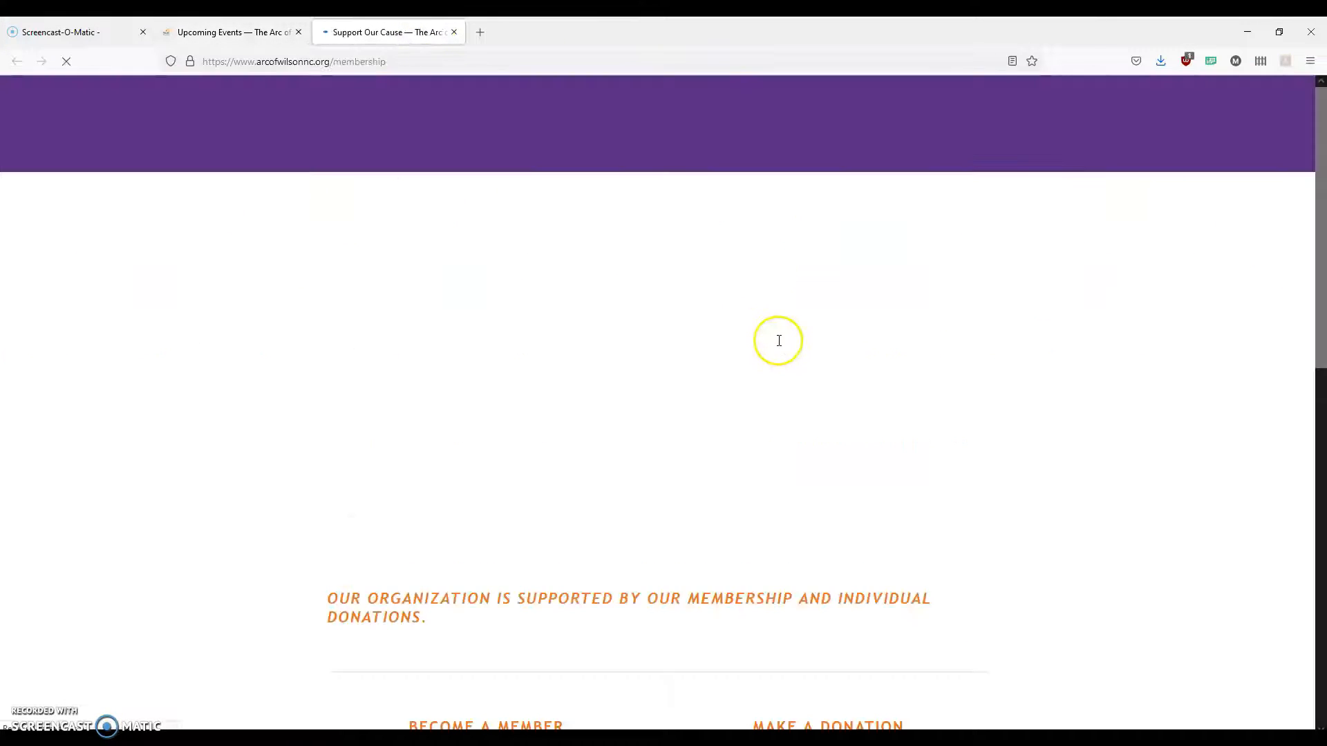
{"action": "scroll", "coordinate": [779, 335], "scroll_direction": "down", "scroll_amount": 5}
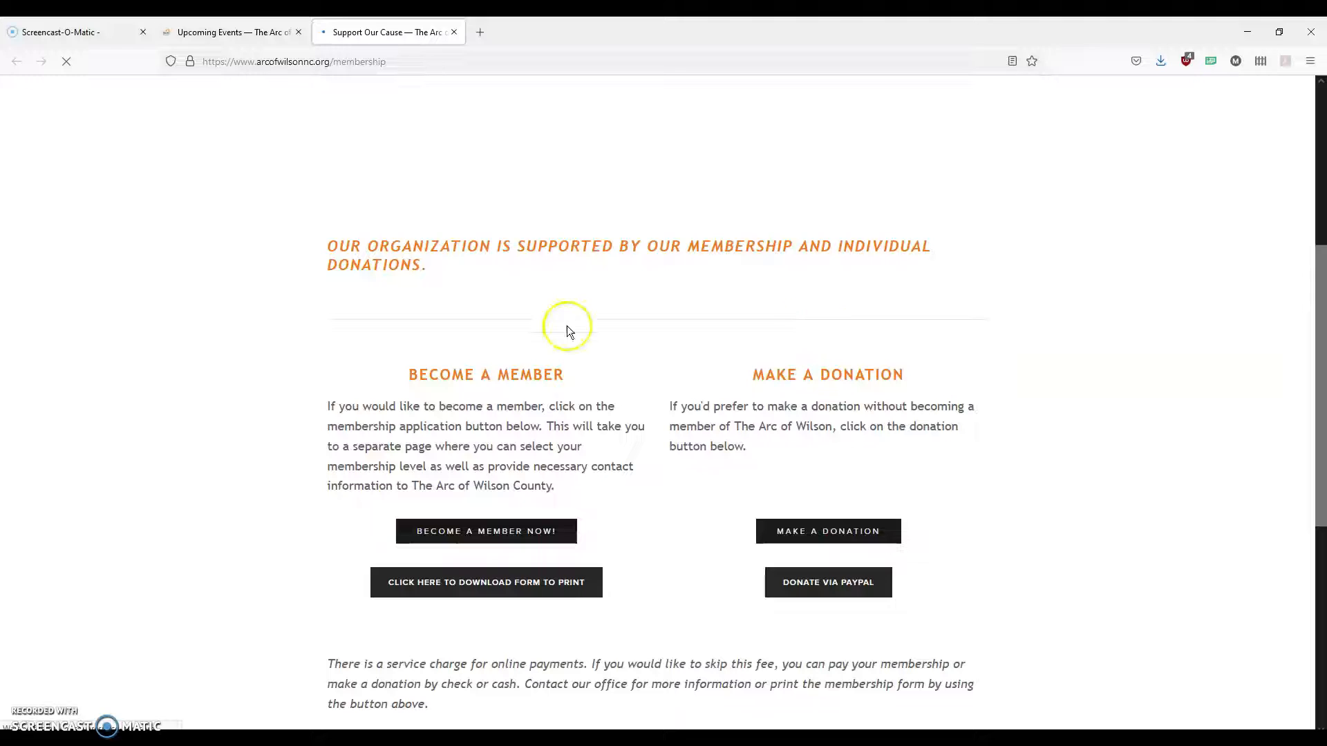
{"action": "scroll", "coordinate": [848, 499], "scroll_direction": "down", "scroll_amount": 3}
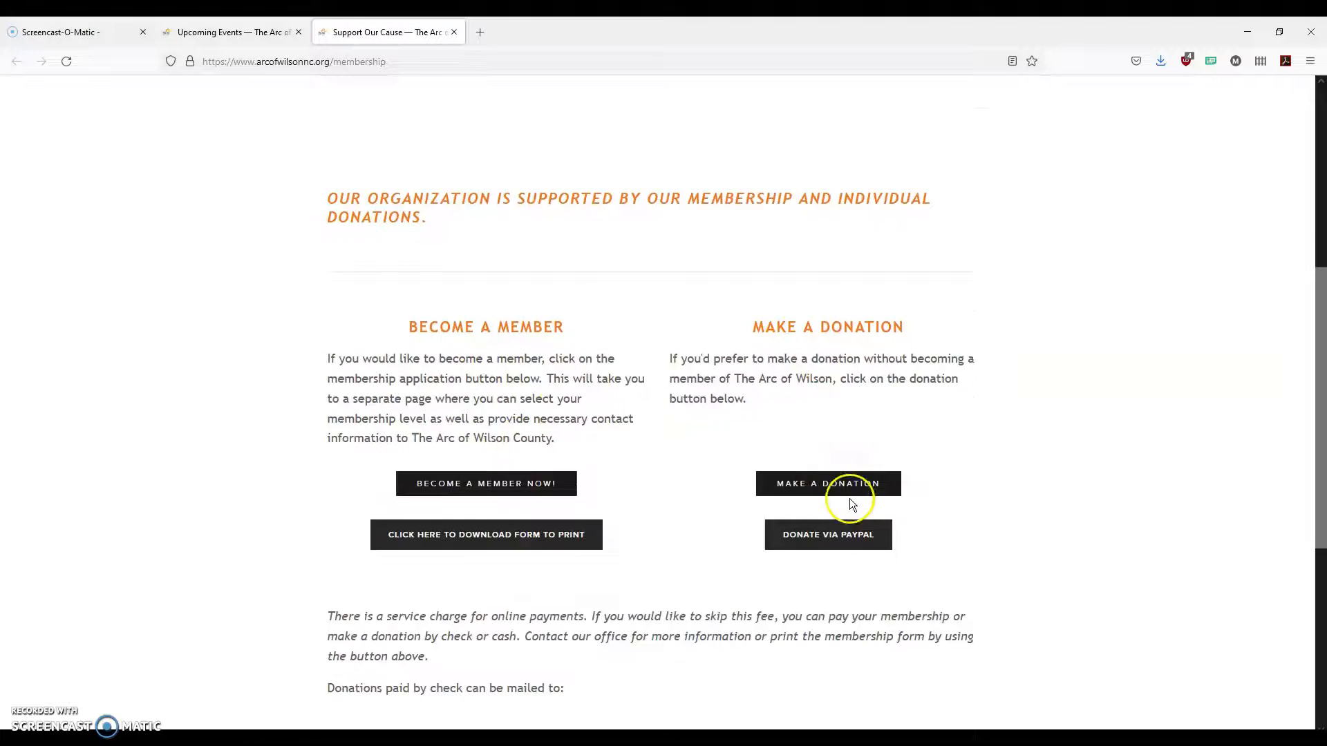
{"action": "scroll", "coordinate": [849, 501], "scroll_direction": "up", "scroll_amount": 5}
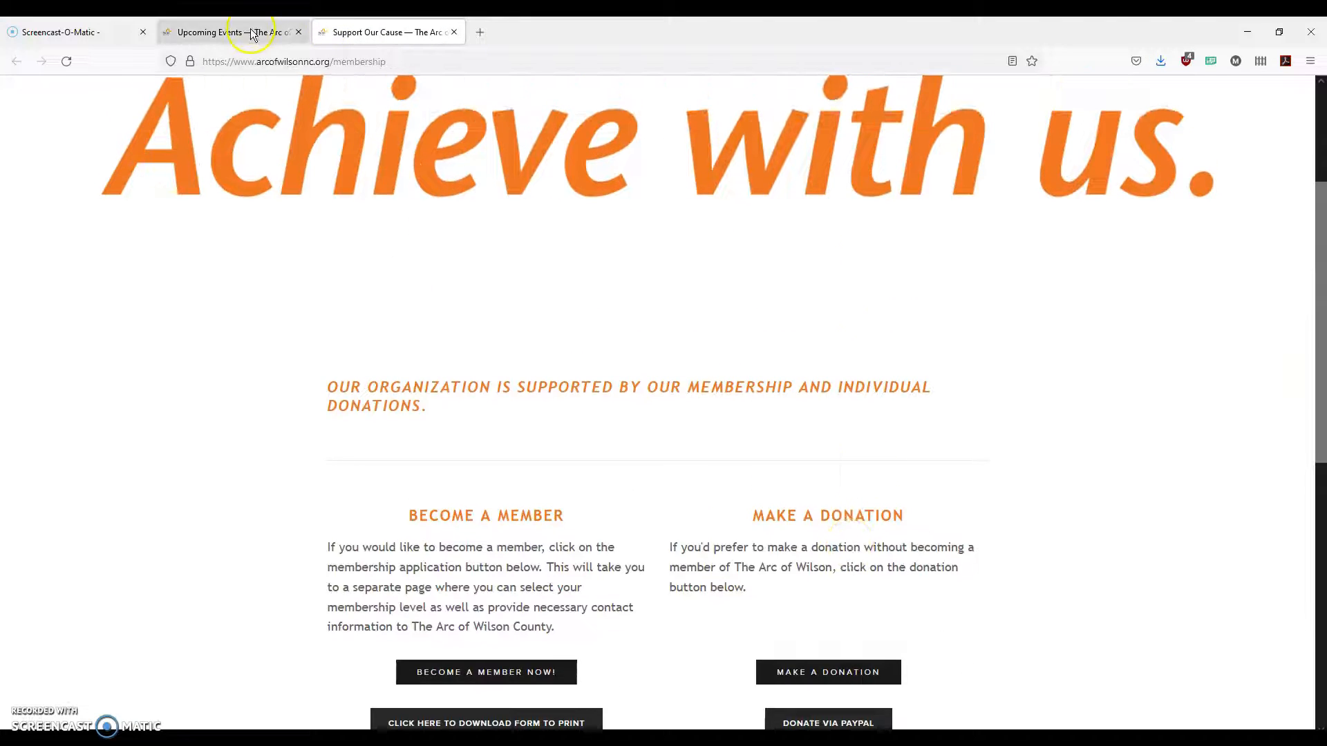
{"action": "left_click", "coordinate": [251, 32]}
{"action": "left_click", "coordinate": [453, 33]}
{"action": "scroll", "coordinate": [1157, 276], "scroll_direction": "down", "scroll_amount": 5}
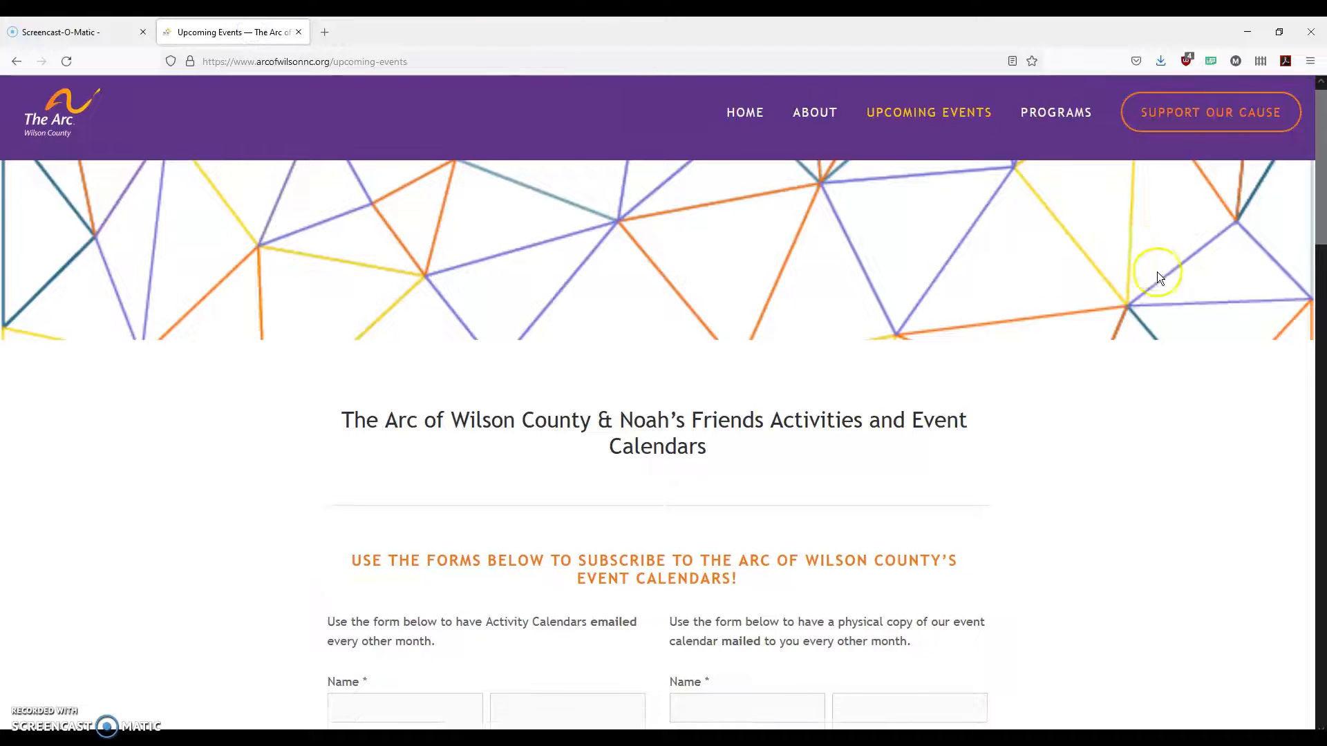
{"action": "scroll", "coordinate": [1171, 286], "scroll_direction": "down", "scroll_amount": 3}
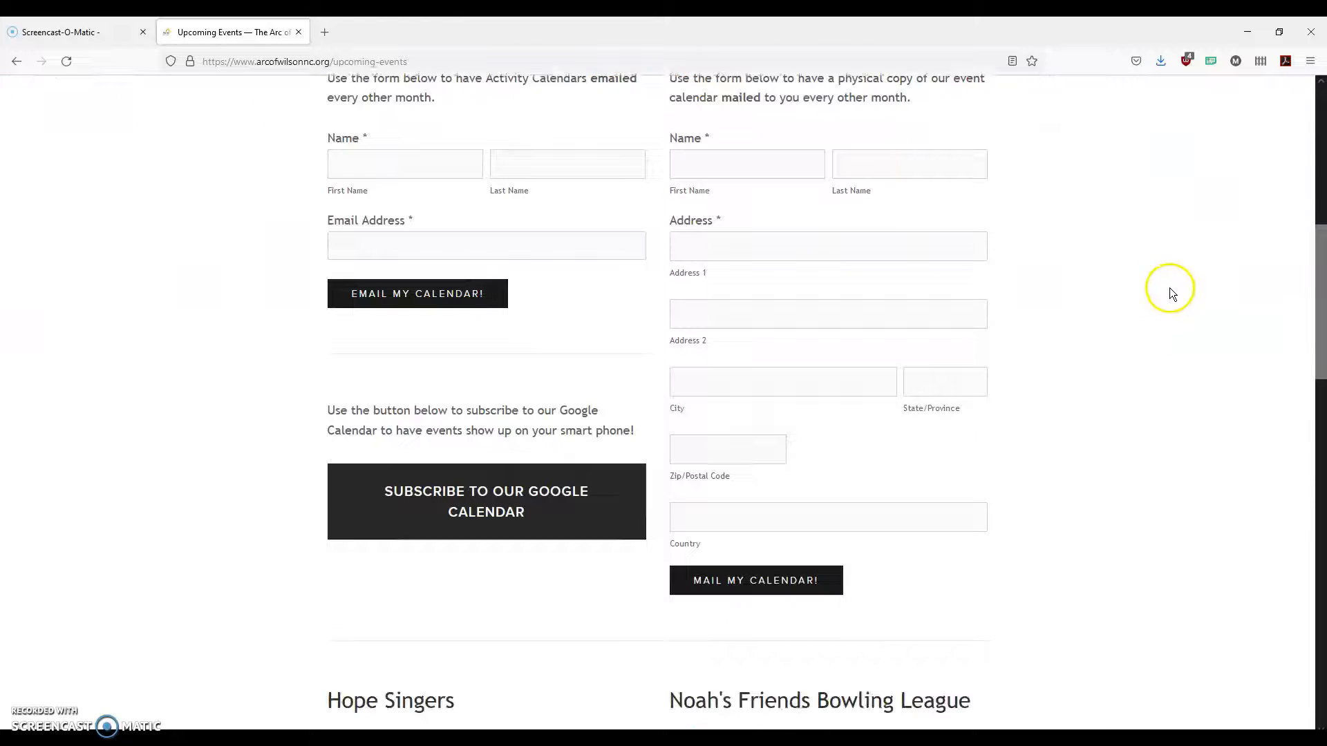
{"action": "scroll", "coordinate": [1146, 329], "scroll_direction": "down", "scroll_amount": 2}
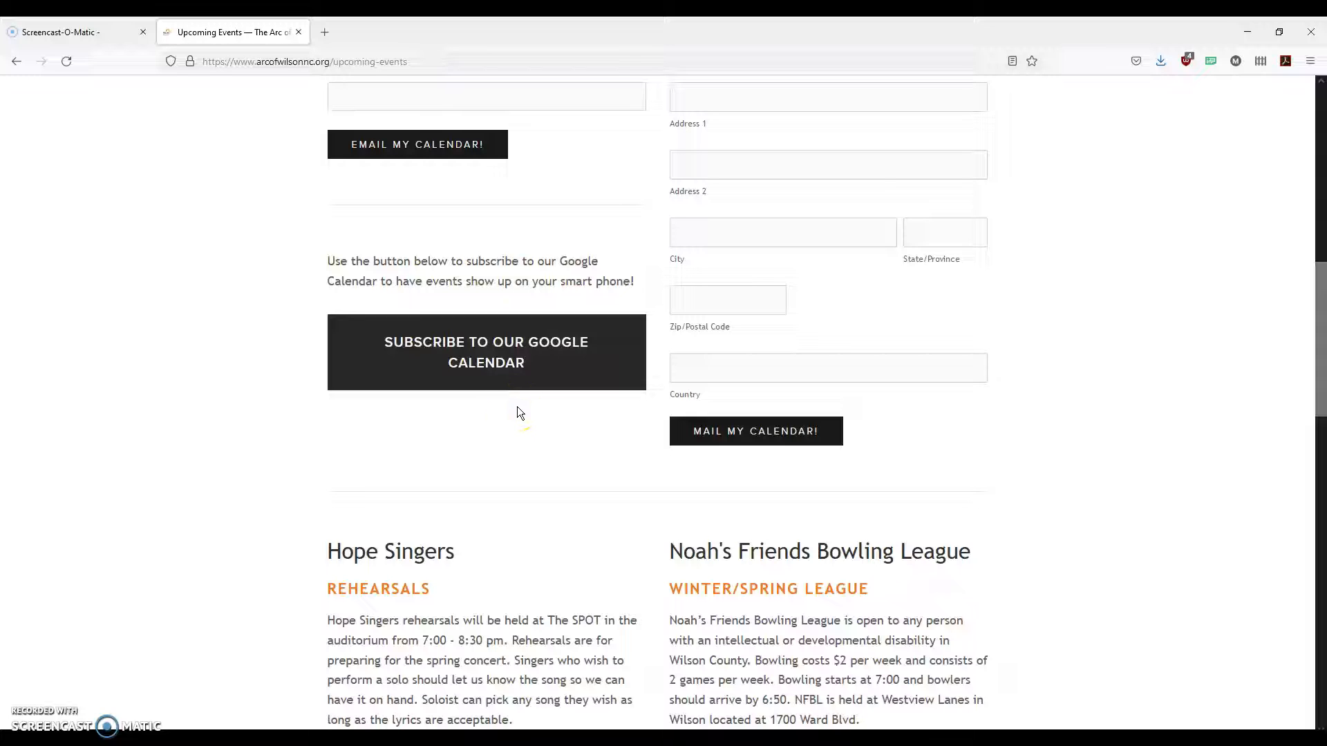
{"action": "left_click", "coordinate": [524, 376]}
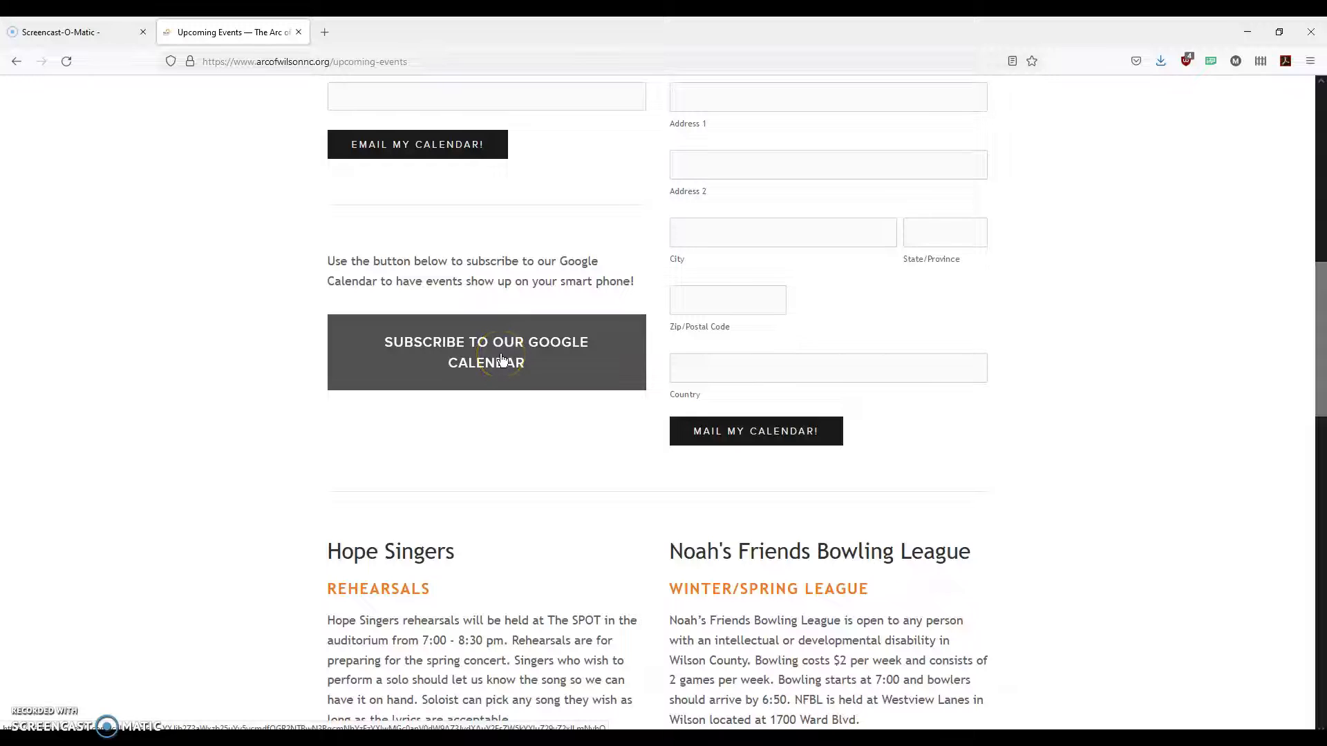
{"action": "left_click", "coordinate": [501, 358]}
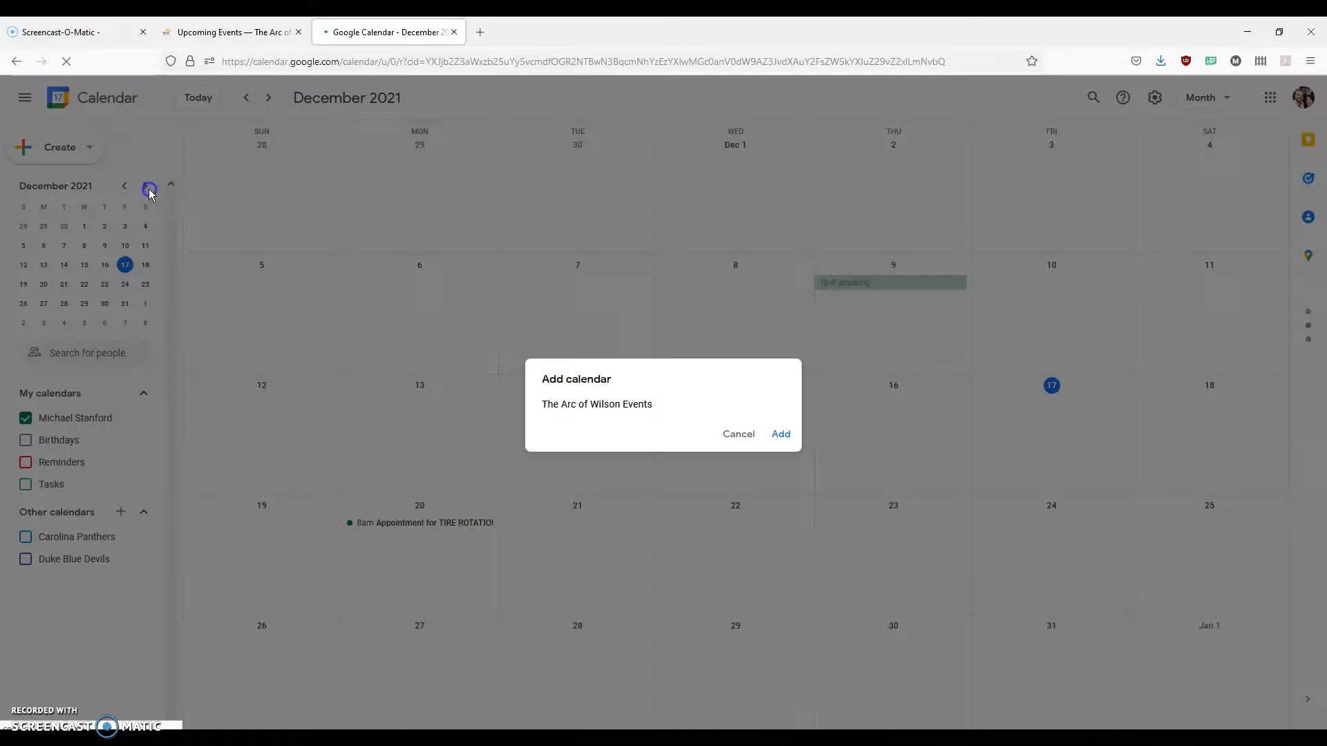
{"action": "left_click", "coordinate": [745, 437]}
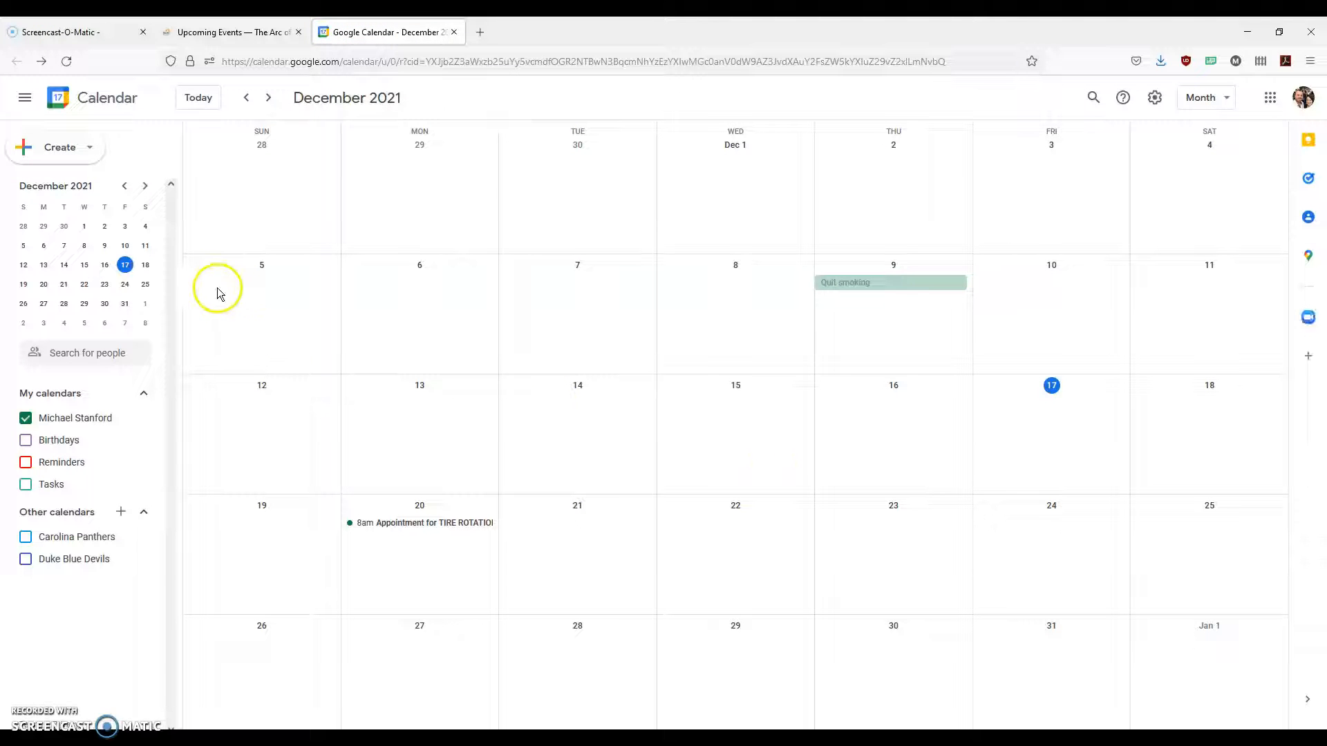
Subscribe to the Google Calendar offered on the Upcoming Events page and add The Arc of Wilson Events calendar
{"action": "left_click", "coordinate": [249, 32]}
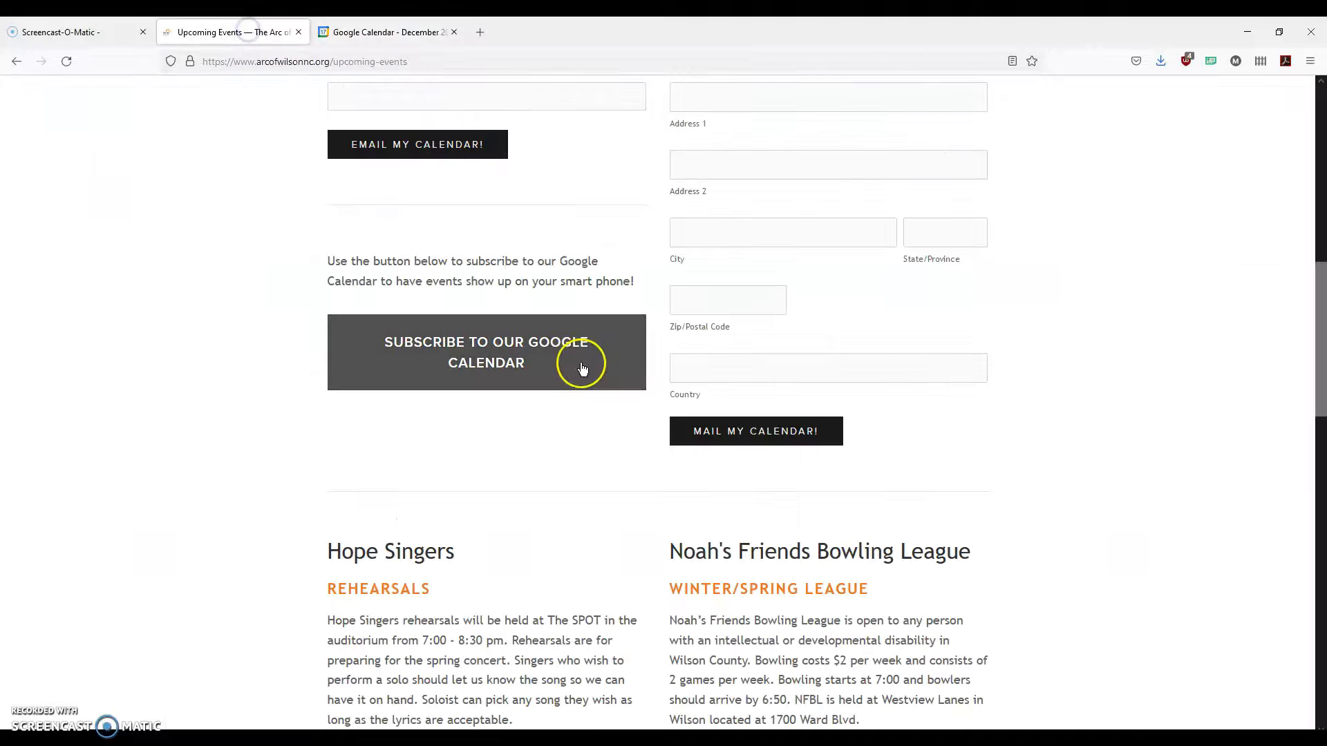
{"action": "left_click", "coordinate": [556, 363]}
{"action": "left_click", "coordinate": [609, 32]}
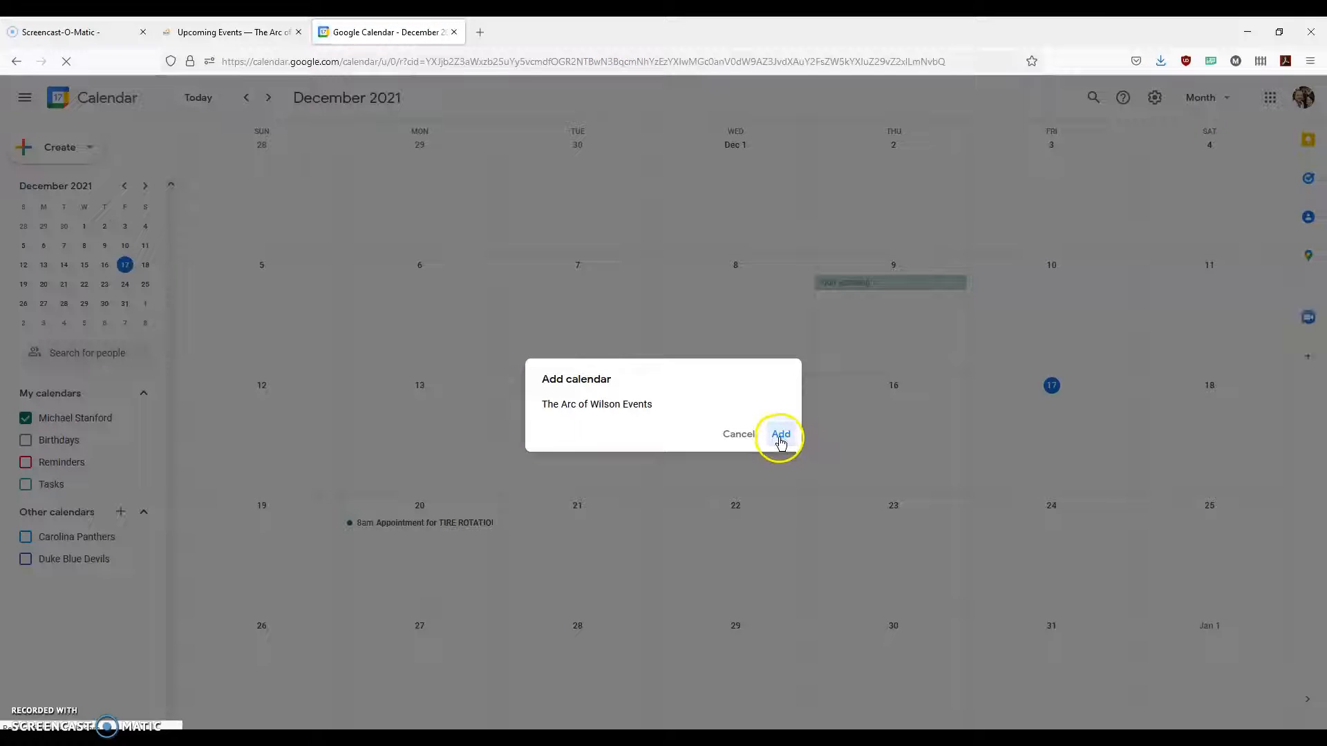
{"action": "left_click", "coordinate": [781, 438]}
Show January 2022 and change the colour of The Arc of Wilson Events calendar to orange
{"action": "left_click", "coordinate": [268, 98]}
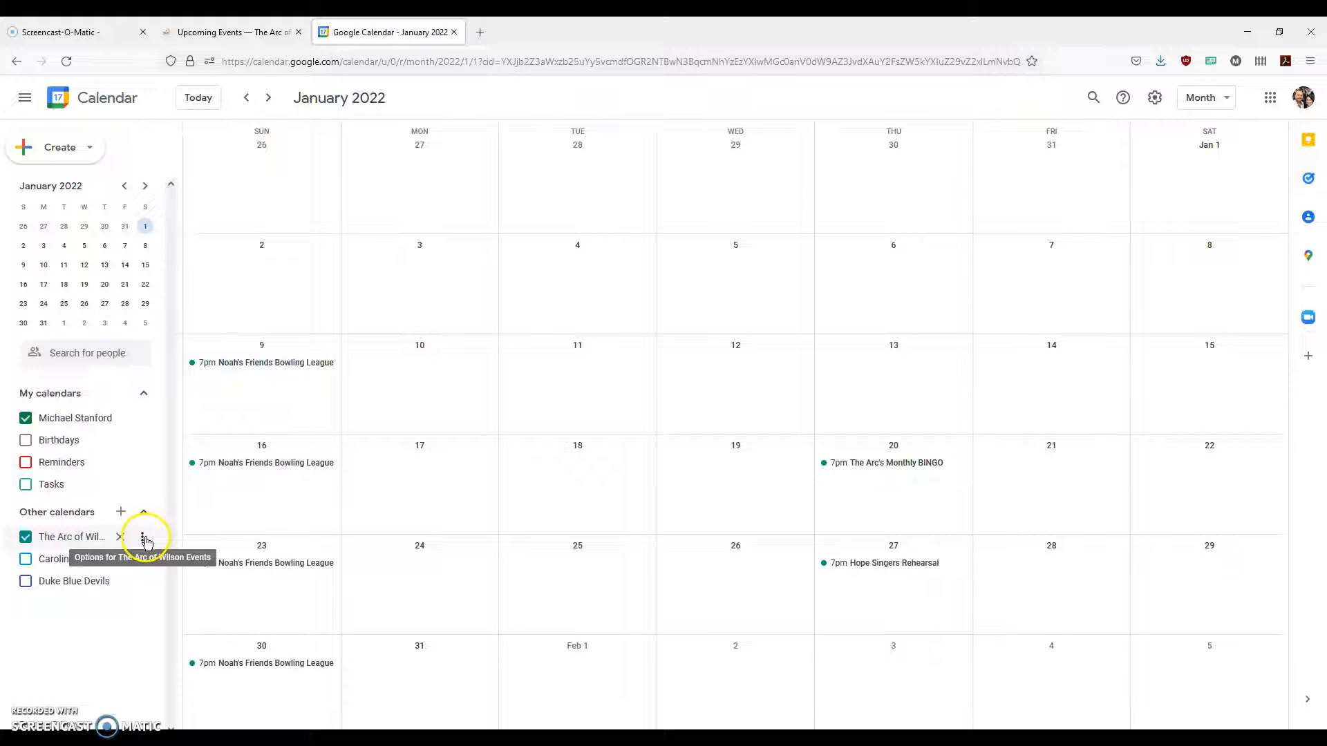
{"action": "left_click", "coordinate": [143, 539]}
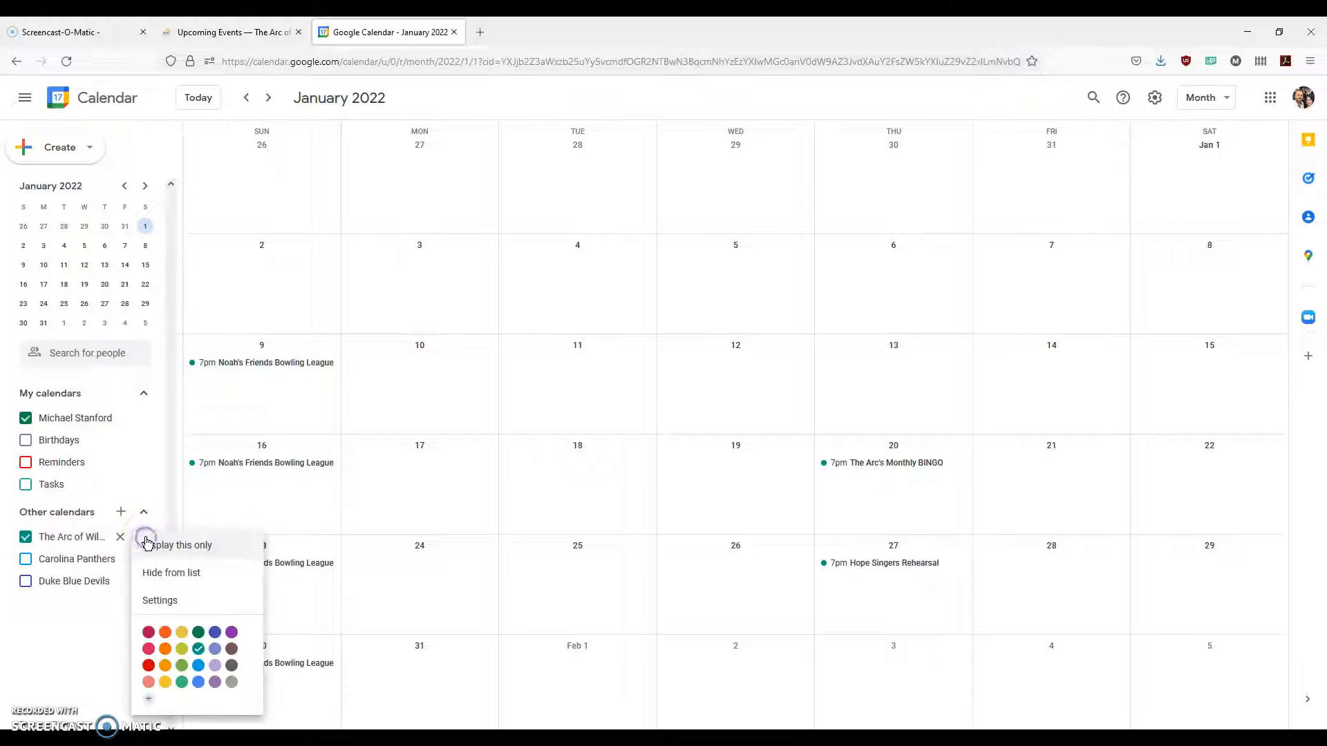
{"action": "left_click", "coordinate": [166, 650]}
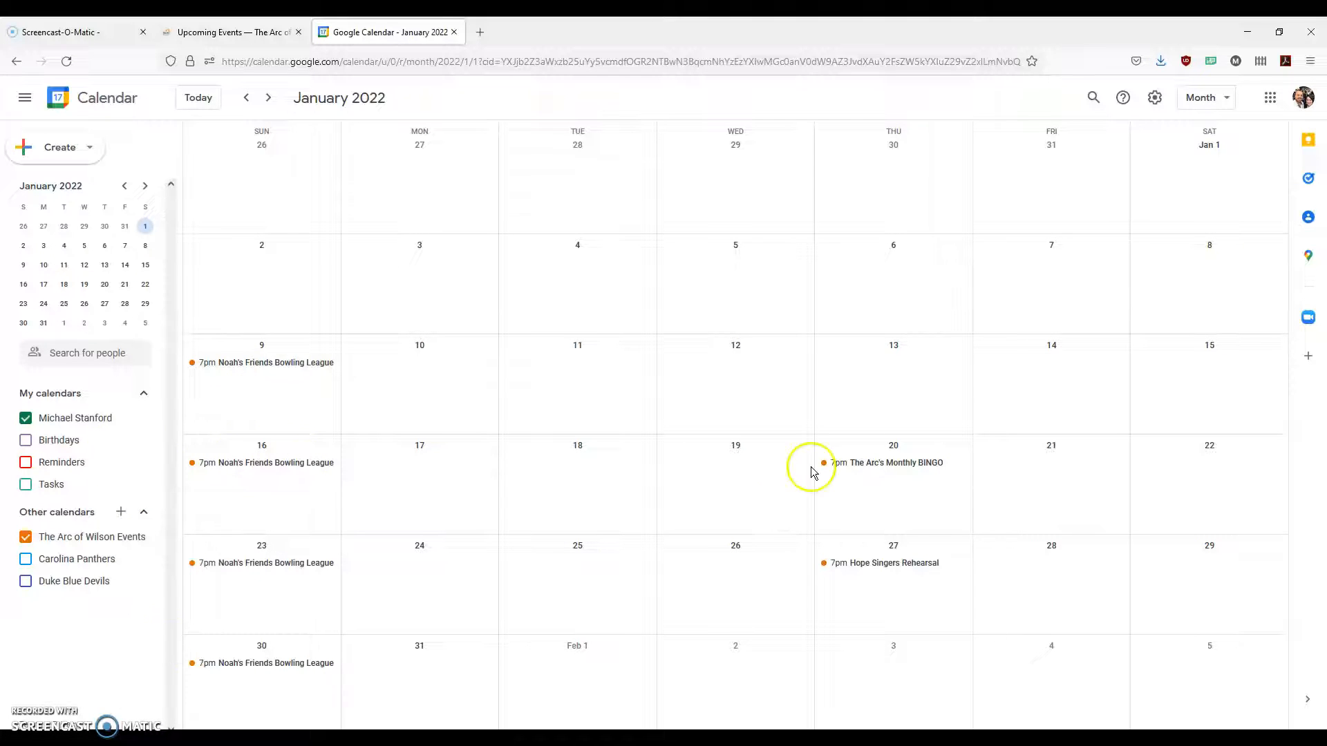
View the February 2022 events, return to January, and temporarily show the Carolina Panthers calendar alongside The Arc's events
{"action": "scroll", "coordinate": [381, 446], "scroll_direction": "down", "scroll_amount": 1}
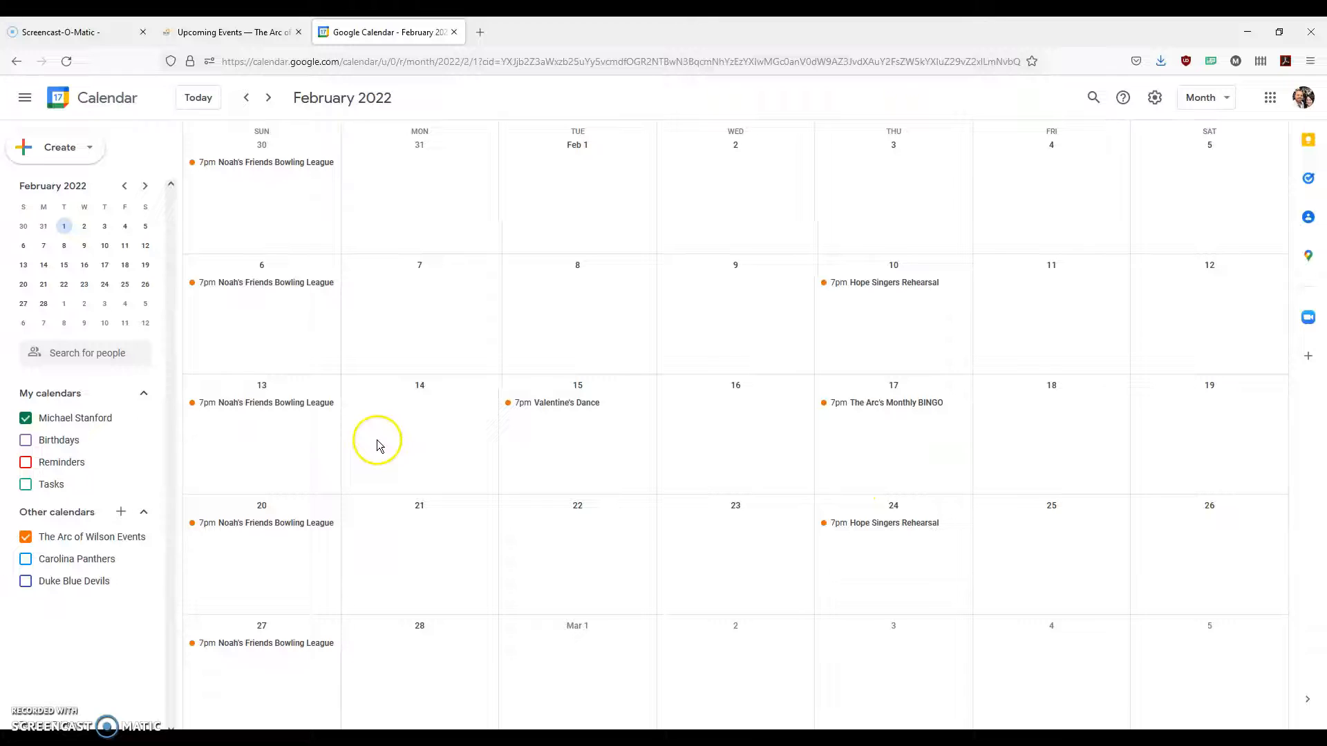
{"action": "scroll", "coordinate": [322, 373], "scroll_direction": "up", "scroll_amount": 1}
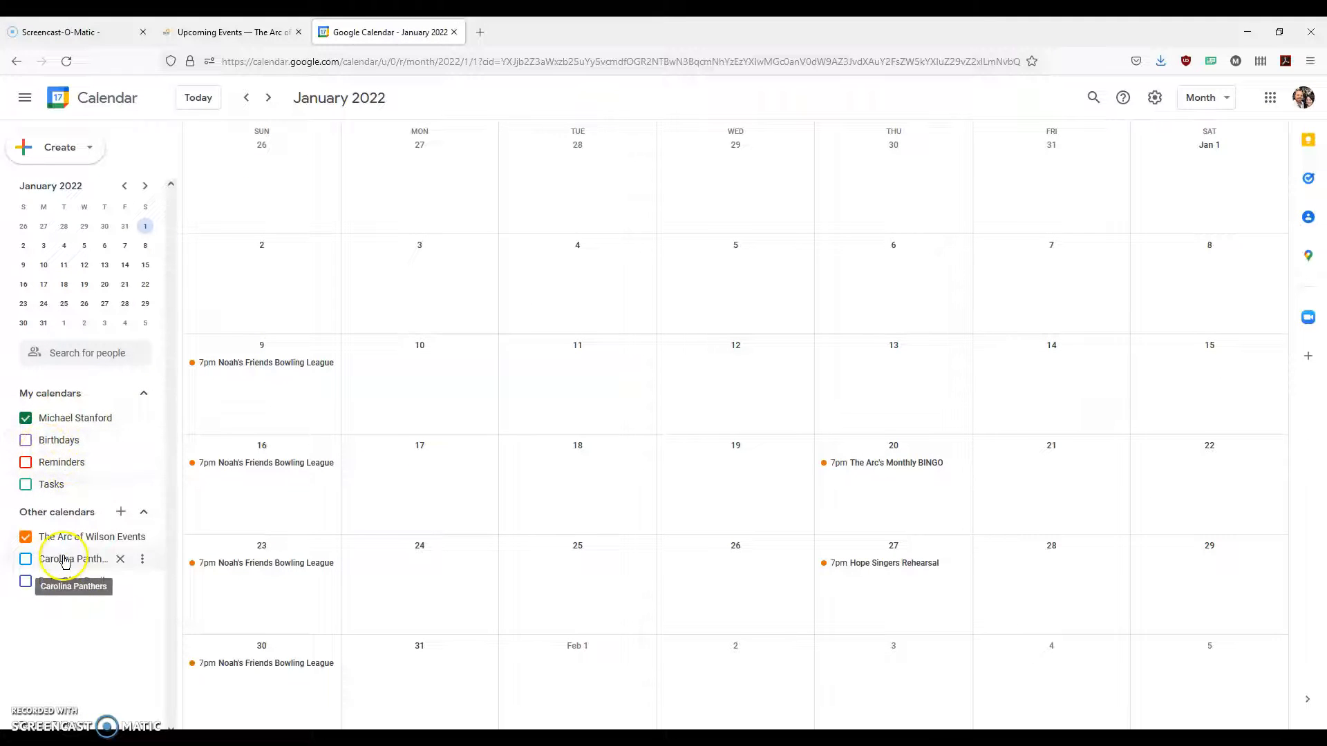
{"action": "left_click", "coordinate": [26, 562]}
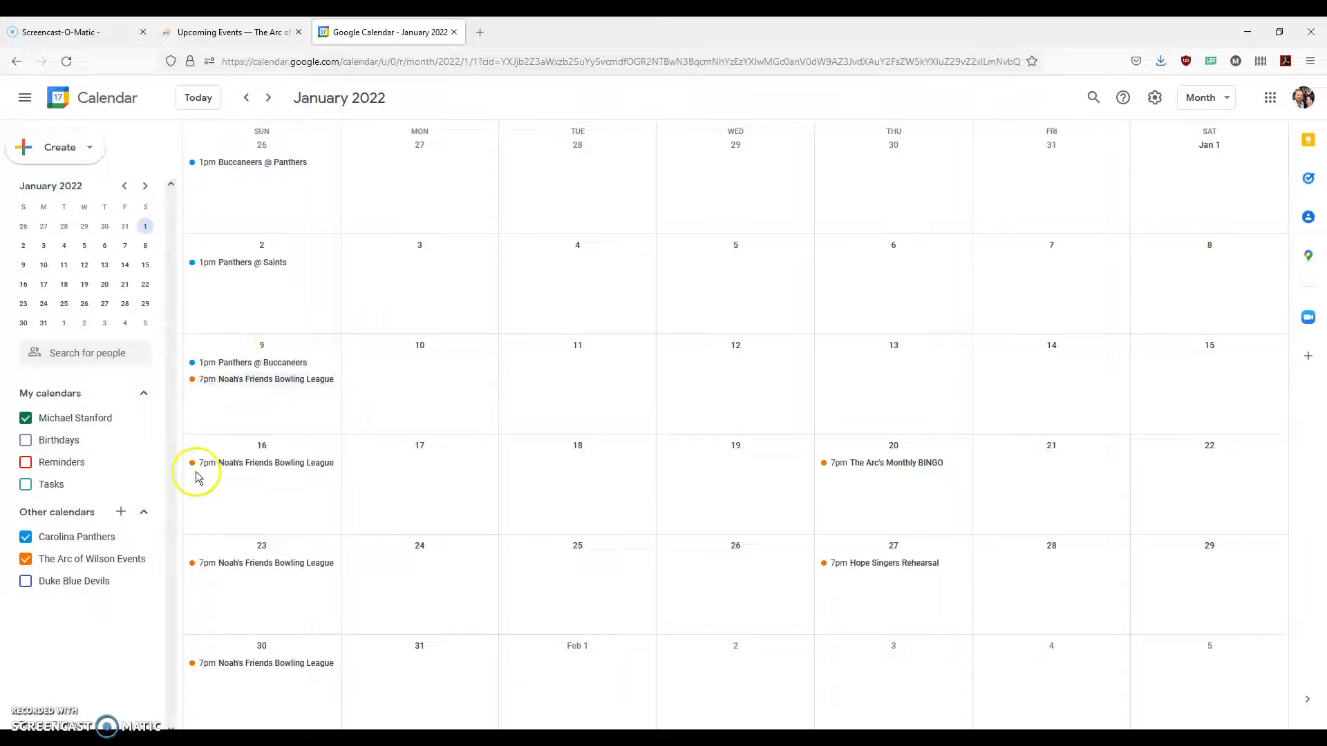
{"action": "left_click", "coordinate": [28, 538]}
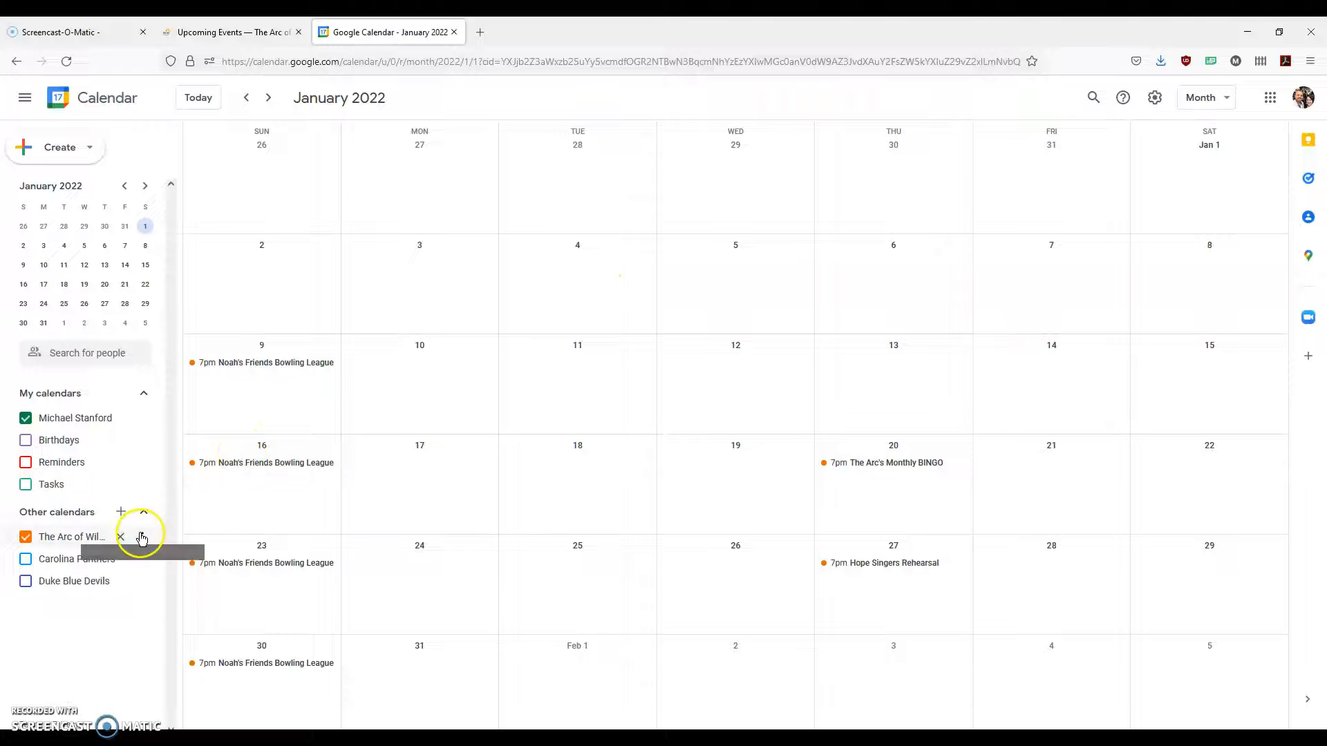
Open the settings of The Arc of Wilson Events calendar and examine its event, all-day and other notification options
{"action": "left_click", "coordinate": [141, 538]}
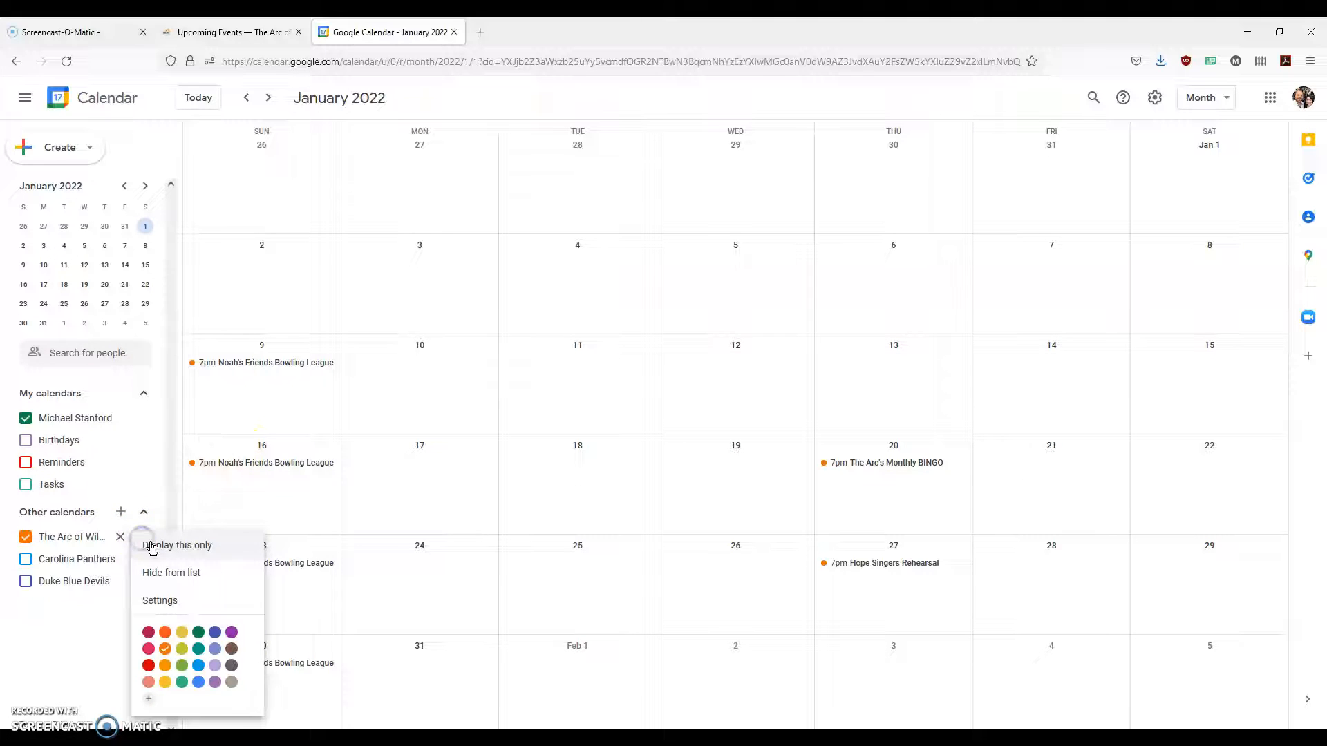
{"action": "left_click", "coordinate": [173, 604]}
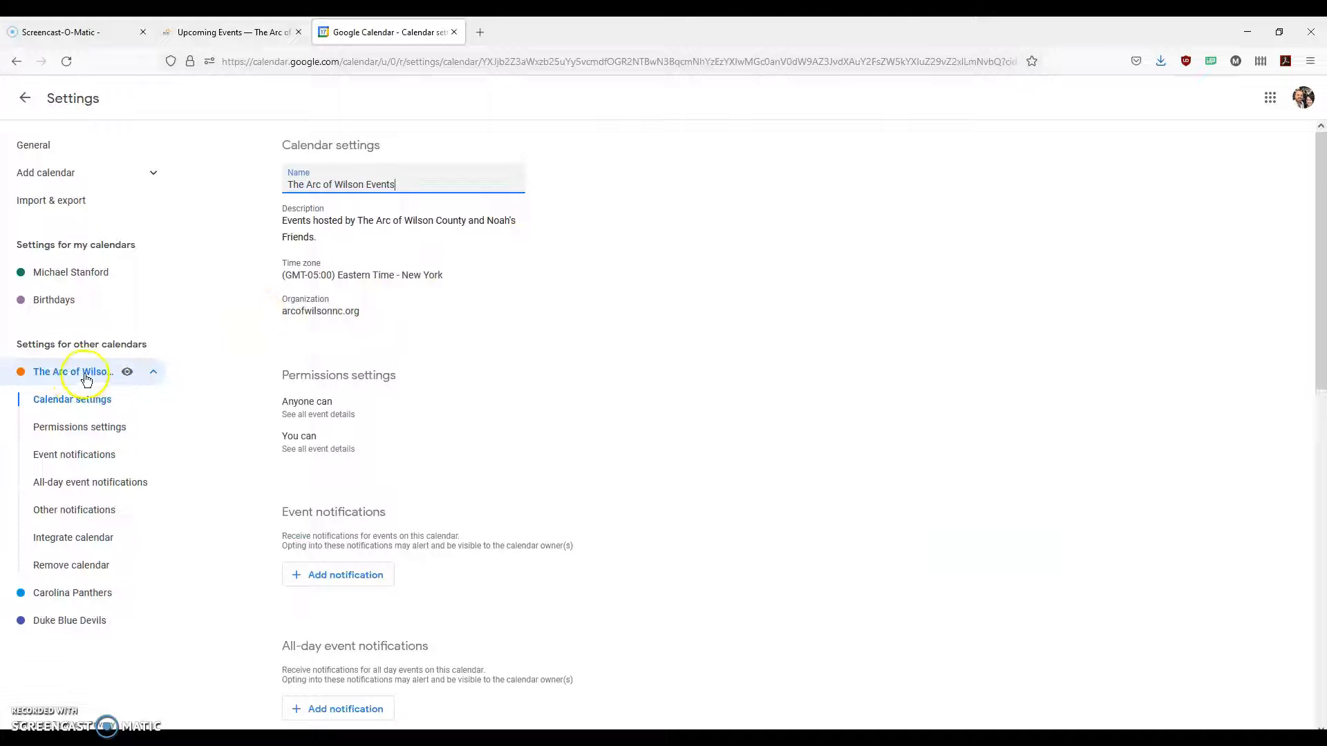
{"action": "left_click", "coordinate": [133, 381]}
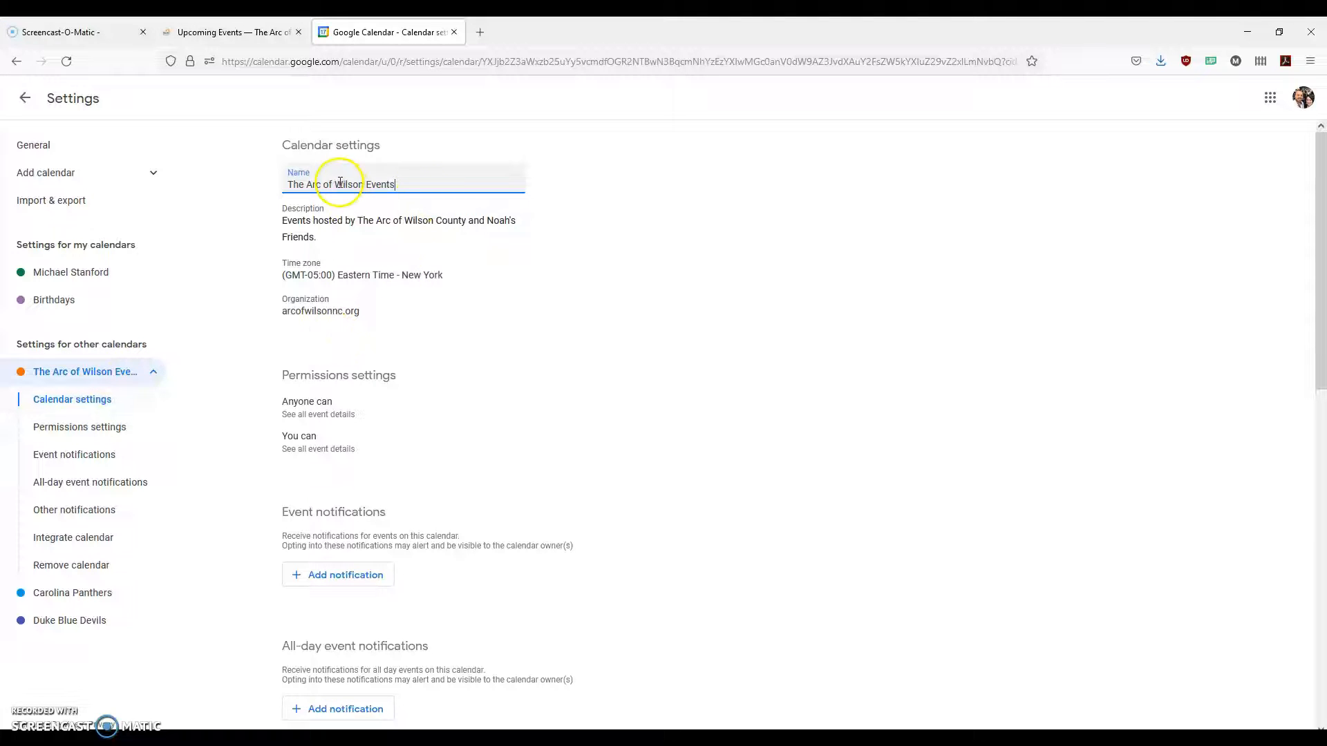
{"action": "left_click", "coordinate": [79, 511]}
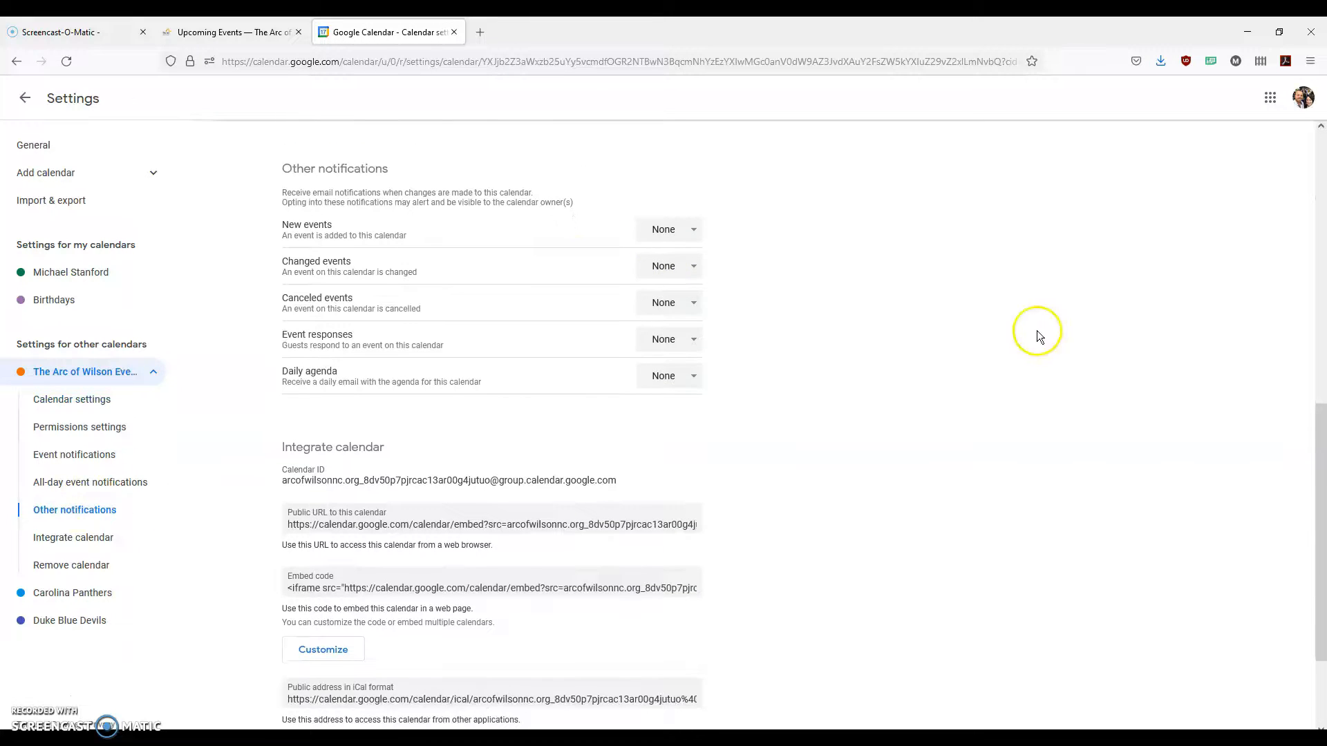
{"action": "left_click_drag", "start_coordinate": [1322, 480], "coordinate": [1321, 304]}
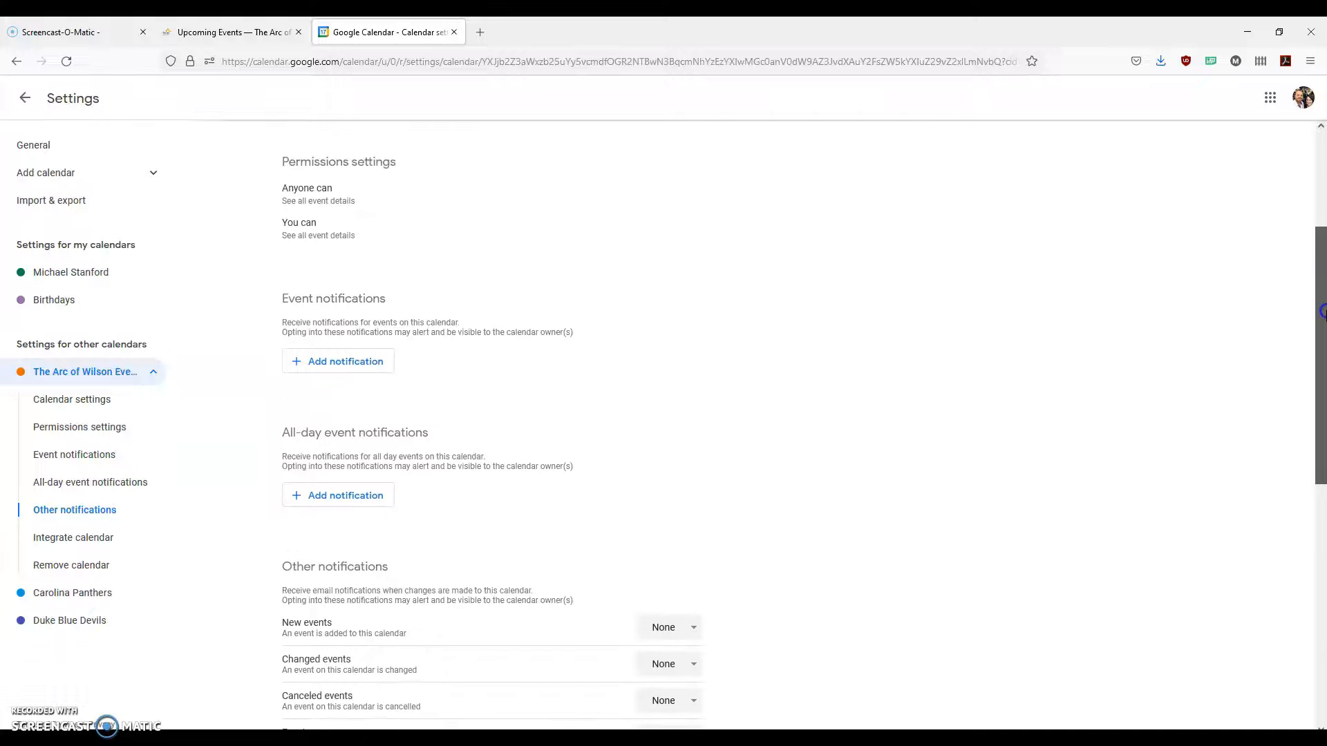
{"action": "scroll", "coordinate": [535, 194], "scroll_direction": "down", "scroll_amount": 1}
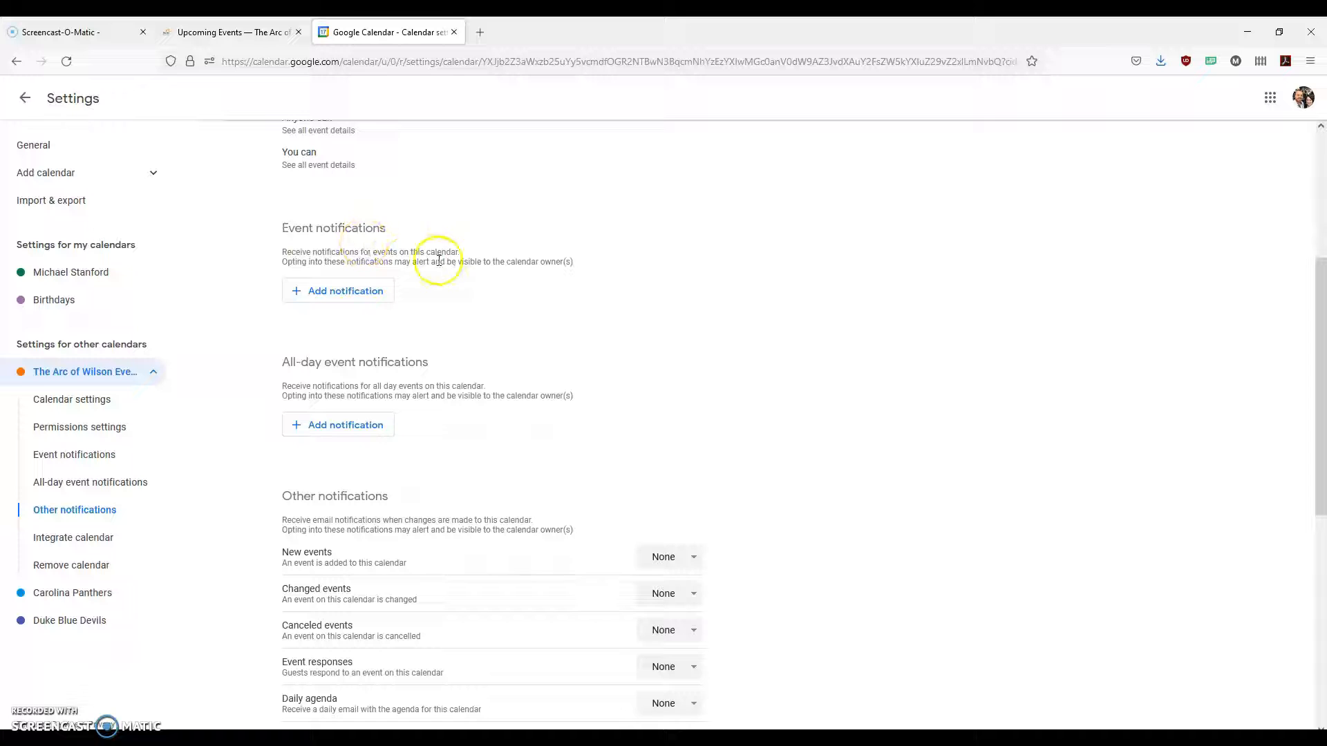
Add an event notification for The Arc of Wilson Events calendar, using the Notification type set to 3 days
{"action": "left_click", "coordinate": [356, 289]}
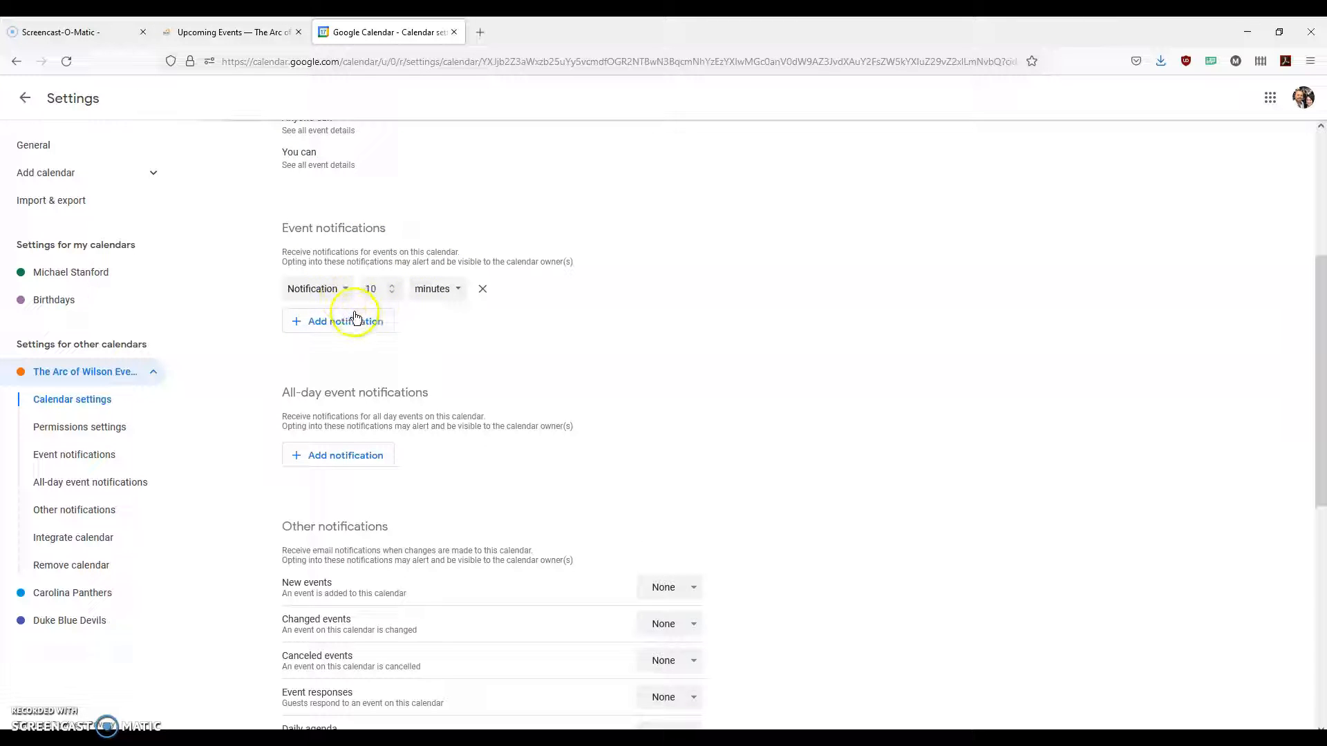
{"action": "left_click", "coordinate": [348, 294]}
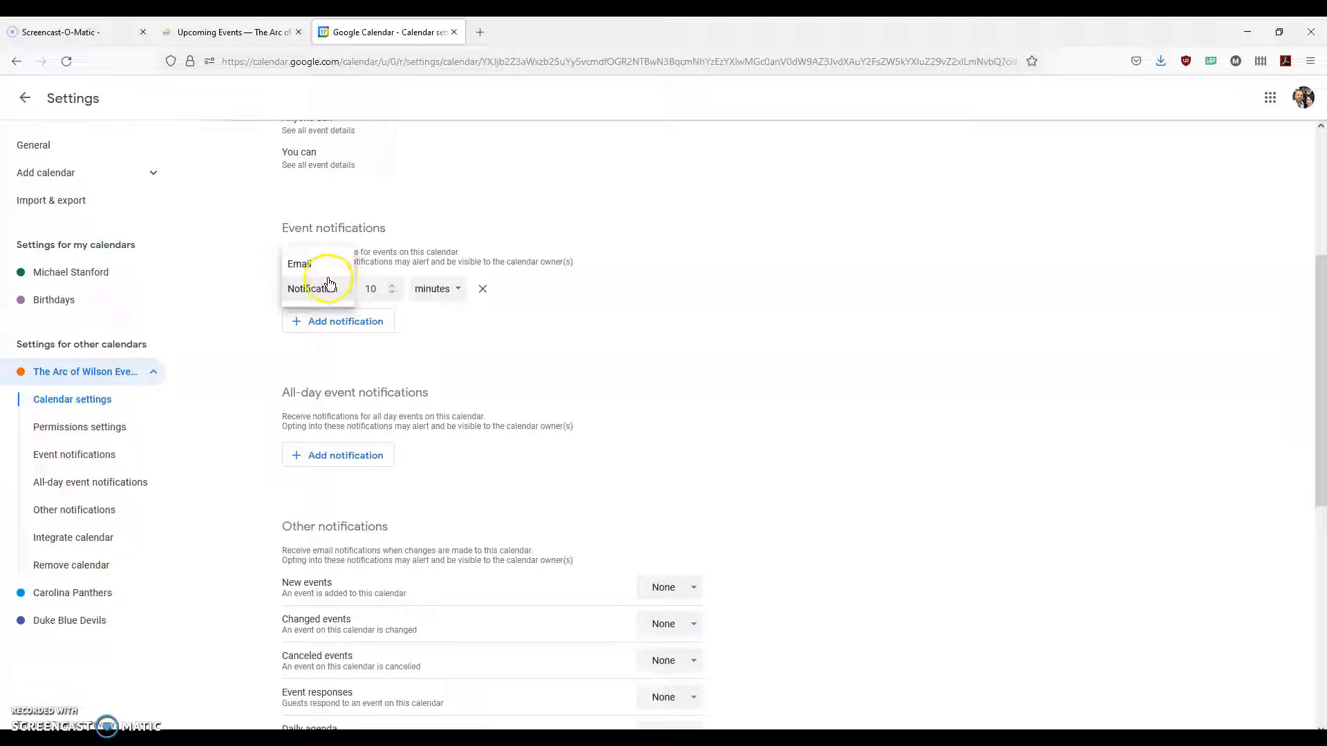
{"action": "left_click", "coordinate": [329, 284]}
{"action": "left_click", "coordinate": [452, 296]}
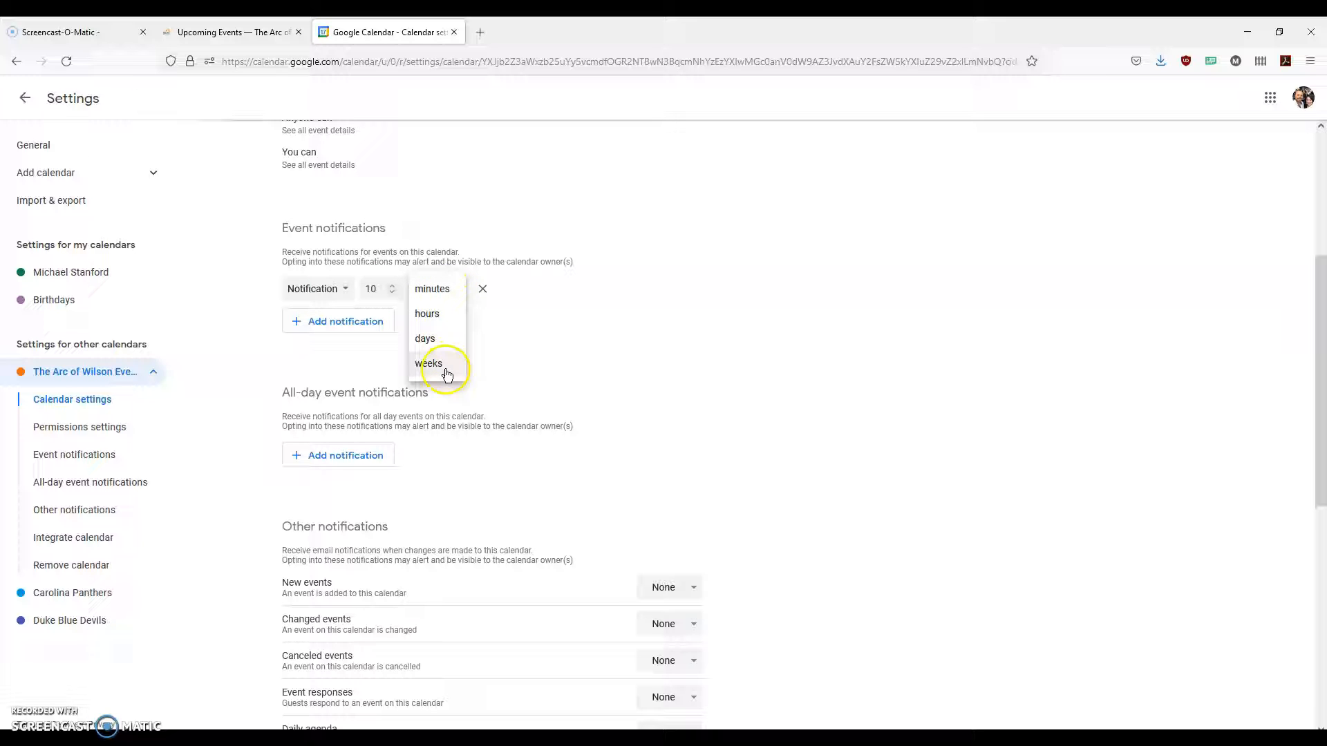
{"action": "left_click", "coordinate": [434, 336]}
{"action": "left_click", "coordinate": [391, 292]}
{"action": "left_click", "coordinate": [391, 292]}
{"action": "left_click", "coordinate": [391, 292]}
{"action": "left_click", "coordinate": [391, 292]}
{"action": "left_click", "coordinate": [391, 293]}
{"action": "left_click", "coordinate": [391, 293]}
{"action": "left_click", "coordinate": [391, 292]}
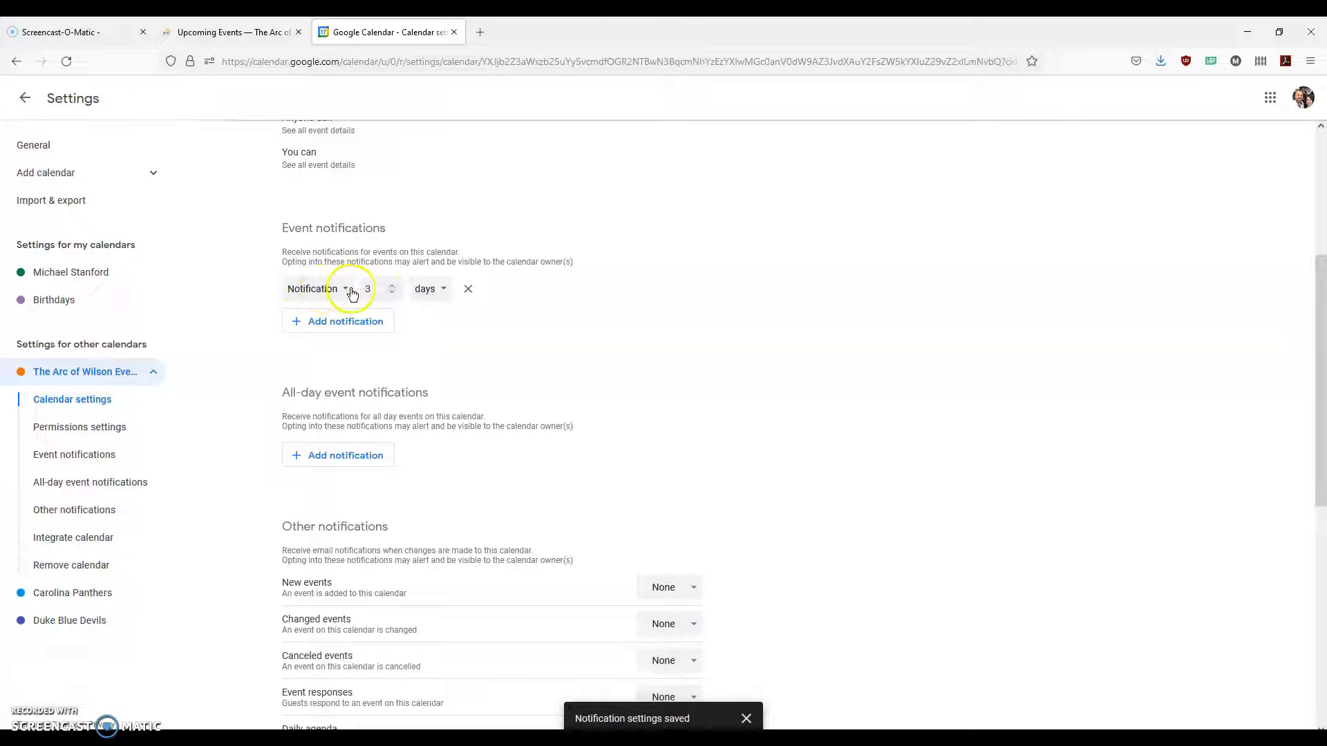
Try lead times of 4 and 2 days for the event notification and set it back to 3 days
{"action": "left_click", "coordinate": [394, 287]}
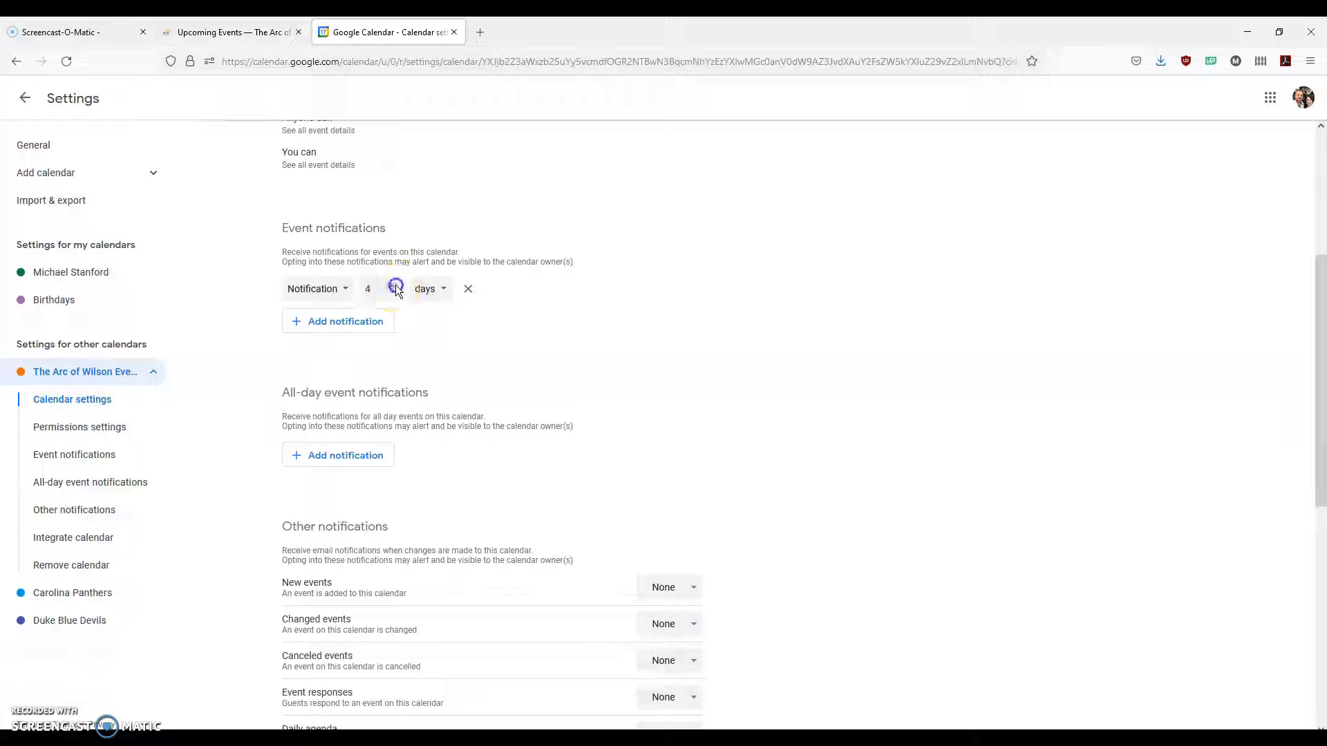
{"action": "left_click", "coordinate": [392, 293]}
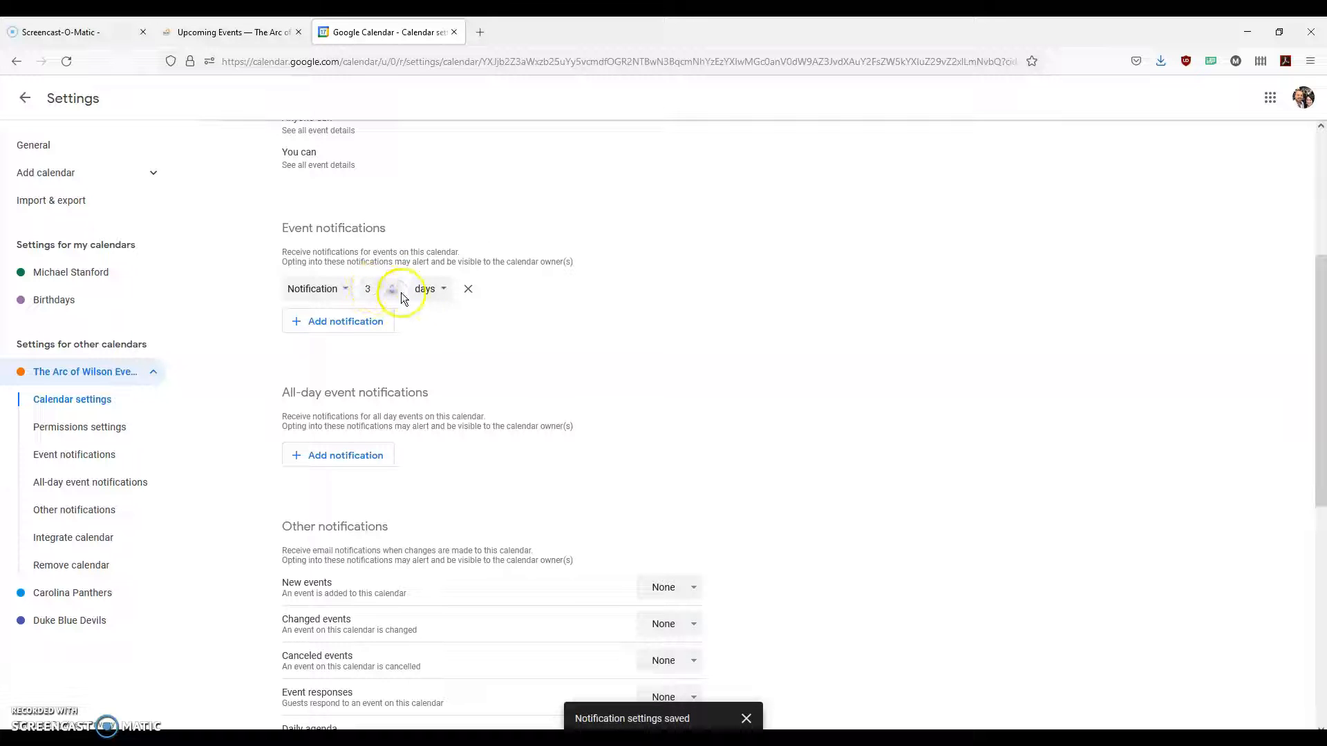
{"action": "left_click", "coordinate": [430, 290]}
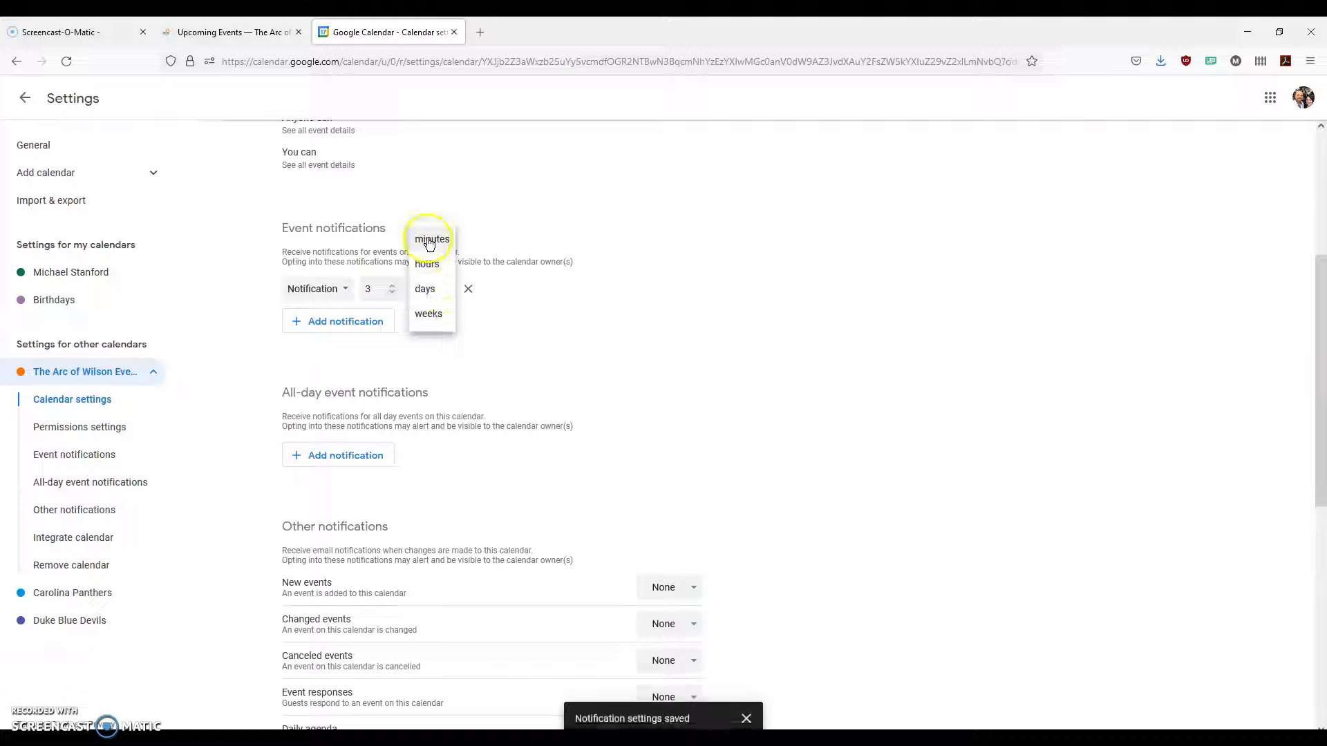
{"action": "left_click", "coordinate": [487, 337]}
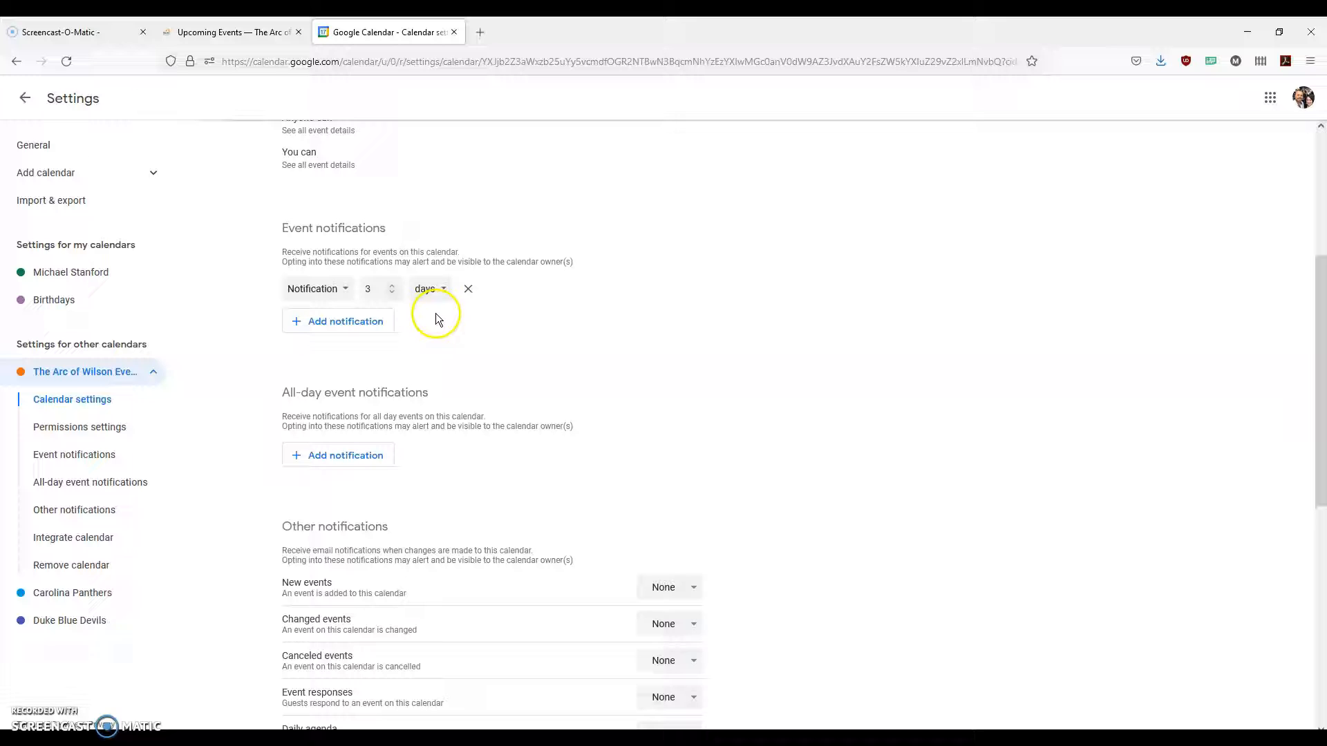
{"action": "left_click", "coordinate": [380, 289]}
{"action": "key", "text": "BackSpace"}
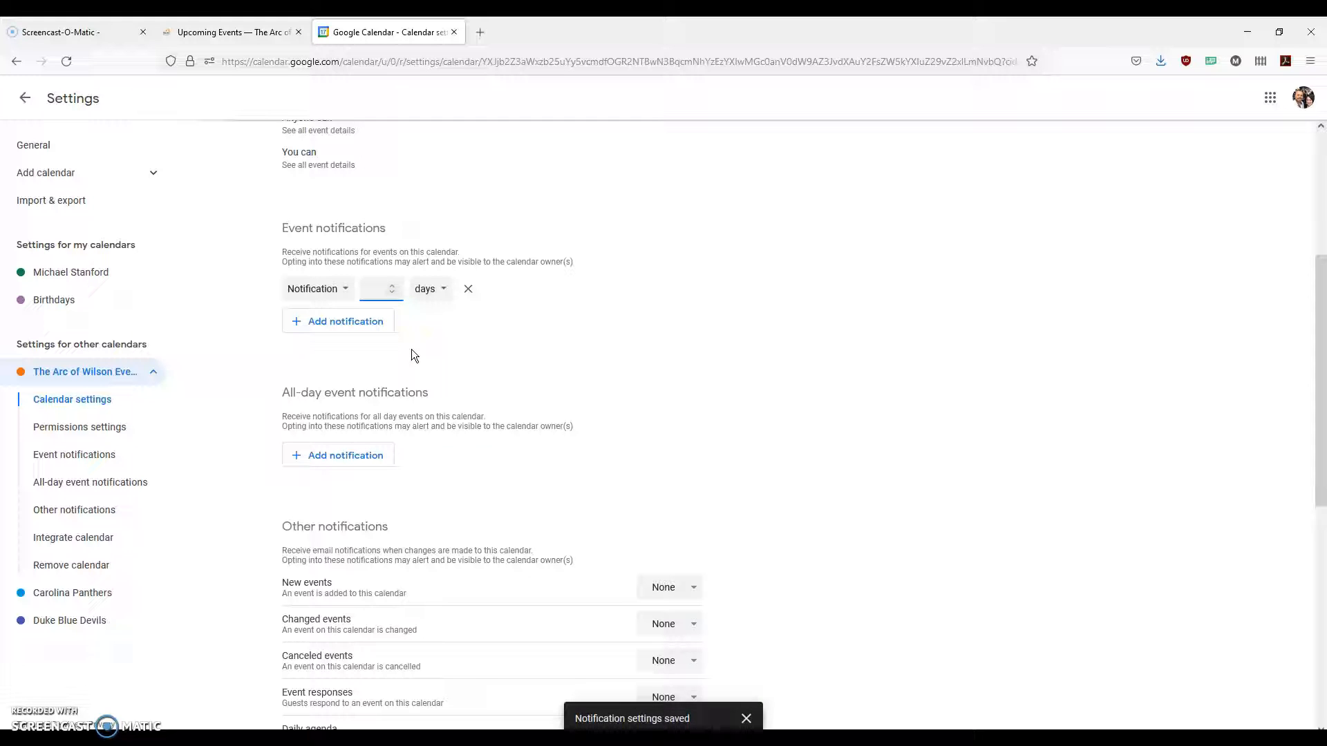
{"action": "type", "text": "2"}
{"action": "left_click", "coordinate": [457, 342]}
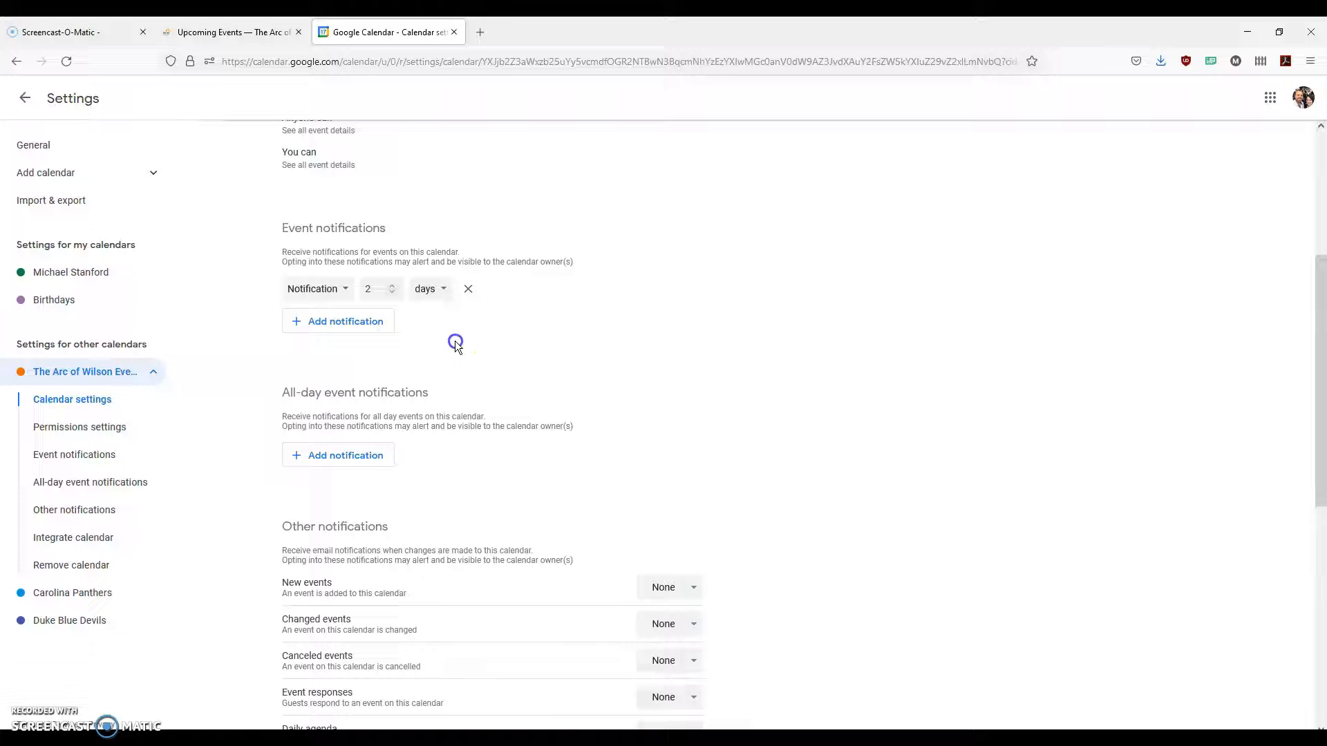
{"action": "left_click", "coordinate": [392, 285]}
{"action": "left_click", "coordinate": [413, 318]}
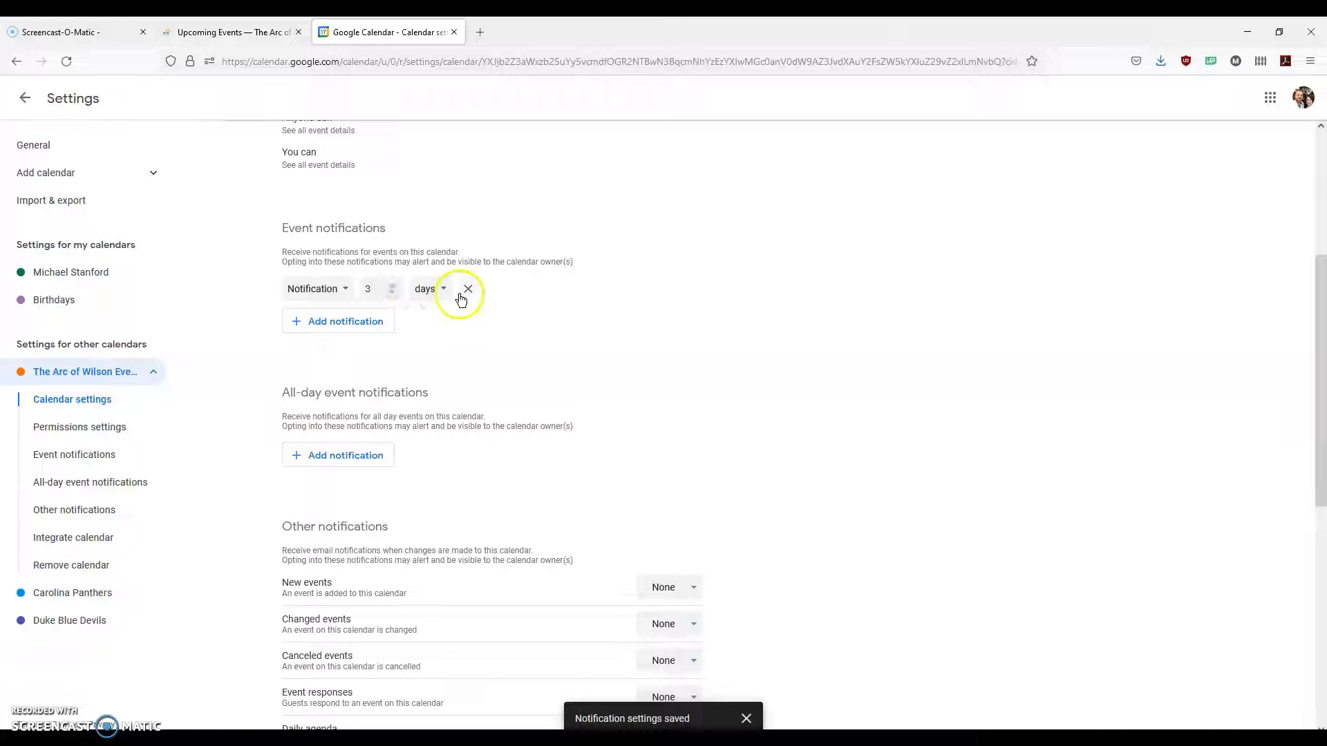
Add four more event notifications below the 3-day one
{"action": "left_click", "coordinate": [350, 317]}
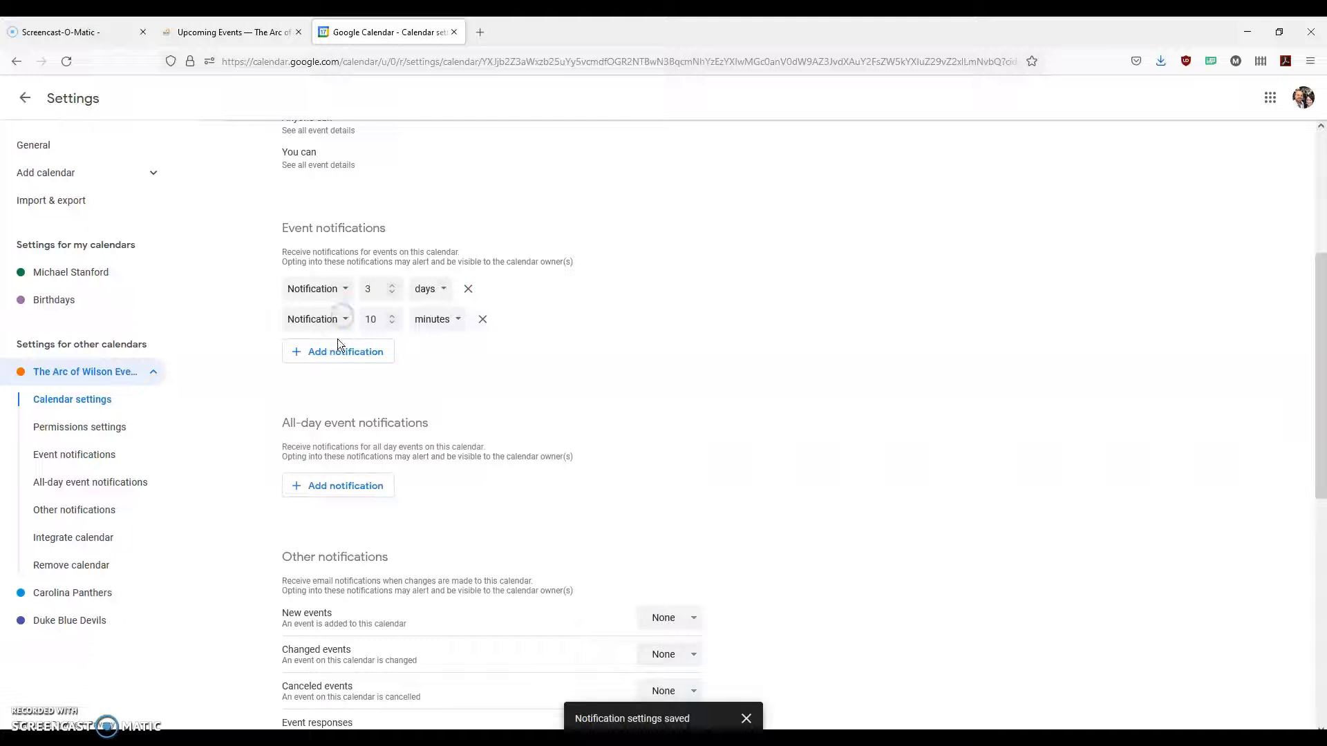
{"action": "left_click", "coordinate": [337, 349]}
{"action": "left_click", "coordinate": [337, 381]}
{"action": "left_click", "coordinate": [329, 412]}
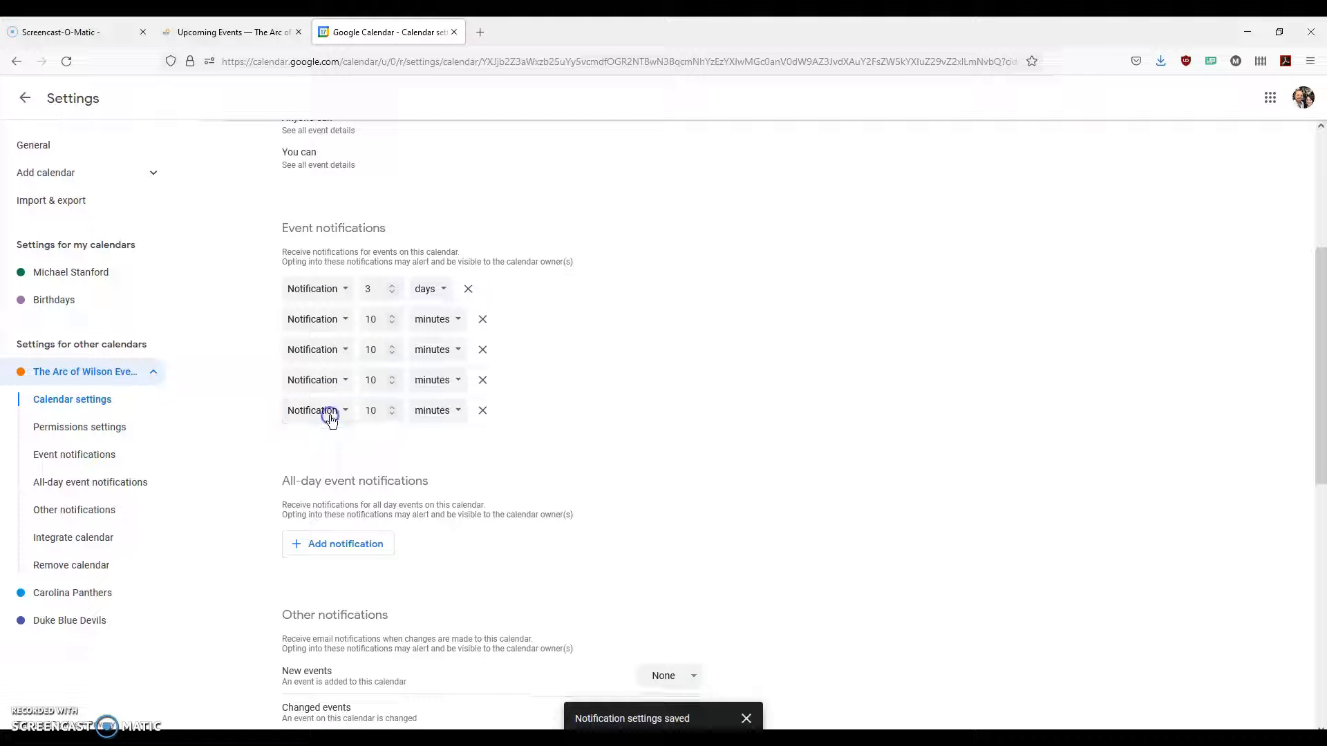
Change the second event notification to an Email sent 5 hours before the event
{"action": "left_click", "coordinate": [324, 313]}
{"action": "left_click", "coordinate": [307, 277]}
{"action": "double_click", "coordinate": [345, 320]}
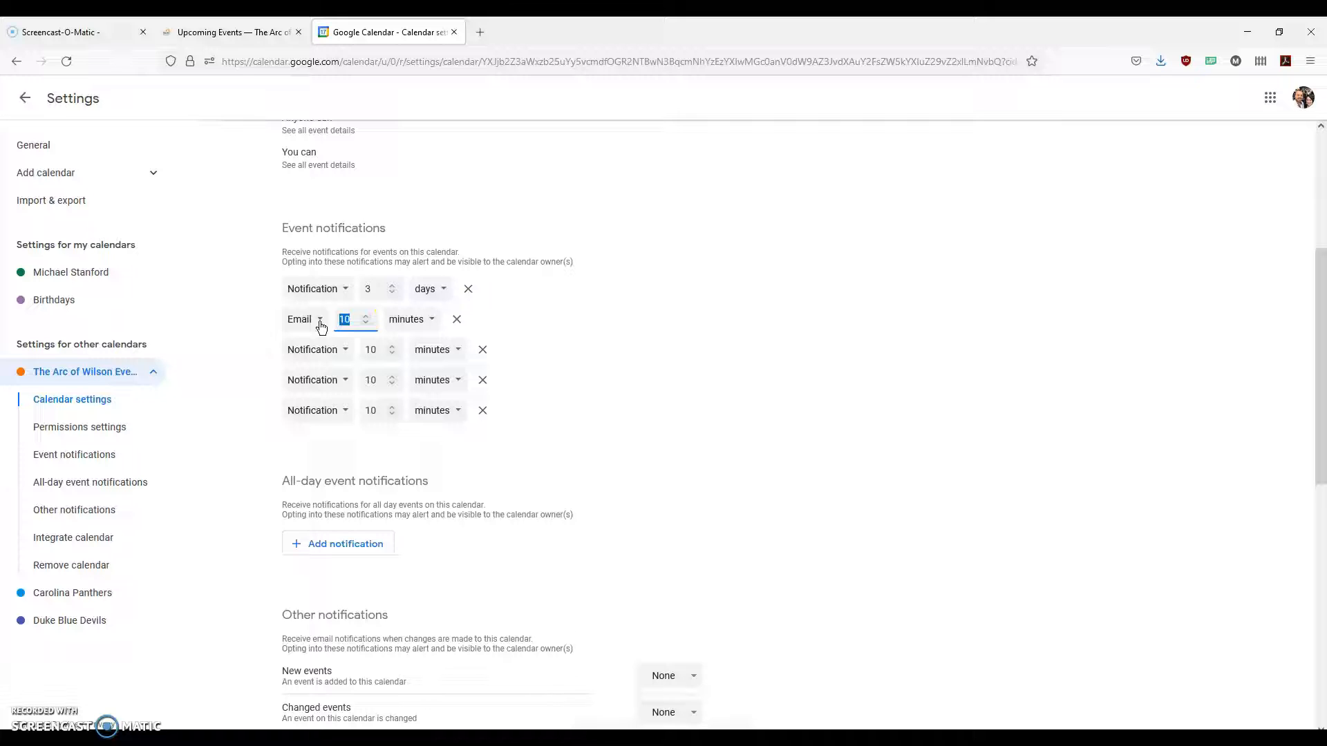
{"action": "type", "text": "5"}
{"action": "left_click", "coordinate": [413, 320]}
{"action": "left_click", "coordinate": [418, 351]}
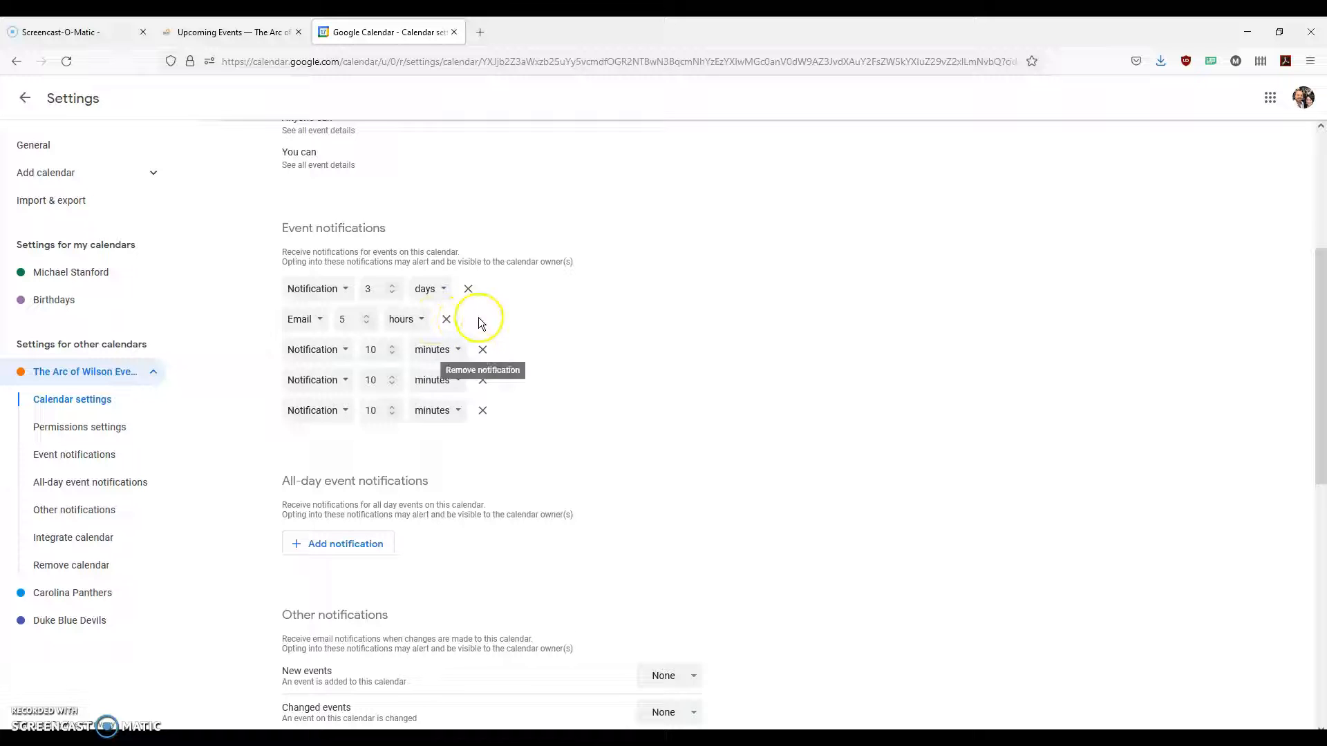
Remove all event notifications from The Arc of Wilson Events calendar
{"action": "left_click", "coordinate": [483, 350]}
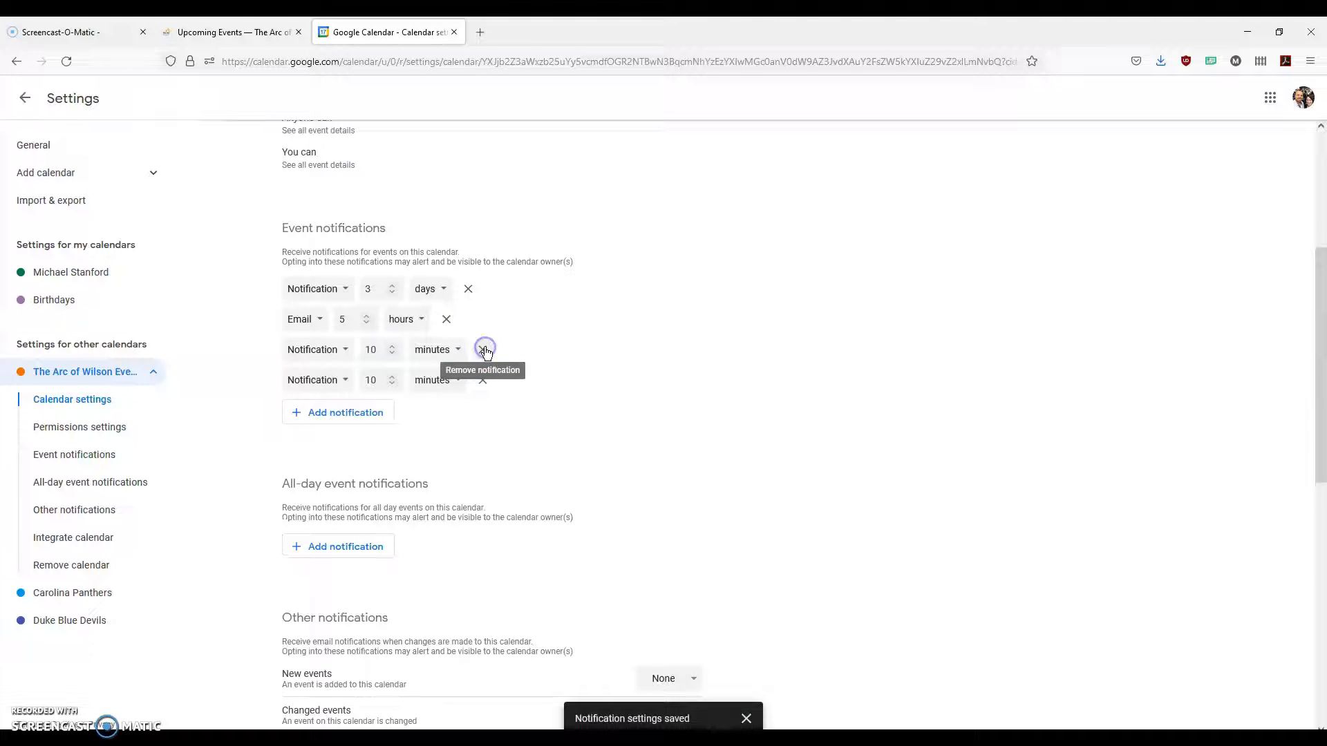
{"action": "left_click", "coordinate": [483, 349]}
{"action": "left_click", "coordinate": [486, 349]}
{"action": "left_click", "coordinate": [447, 319]}
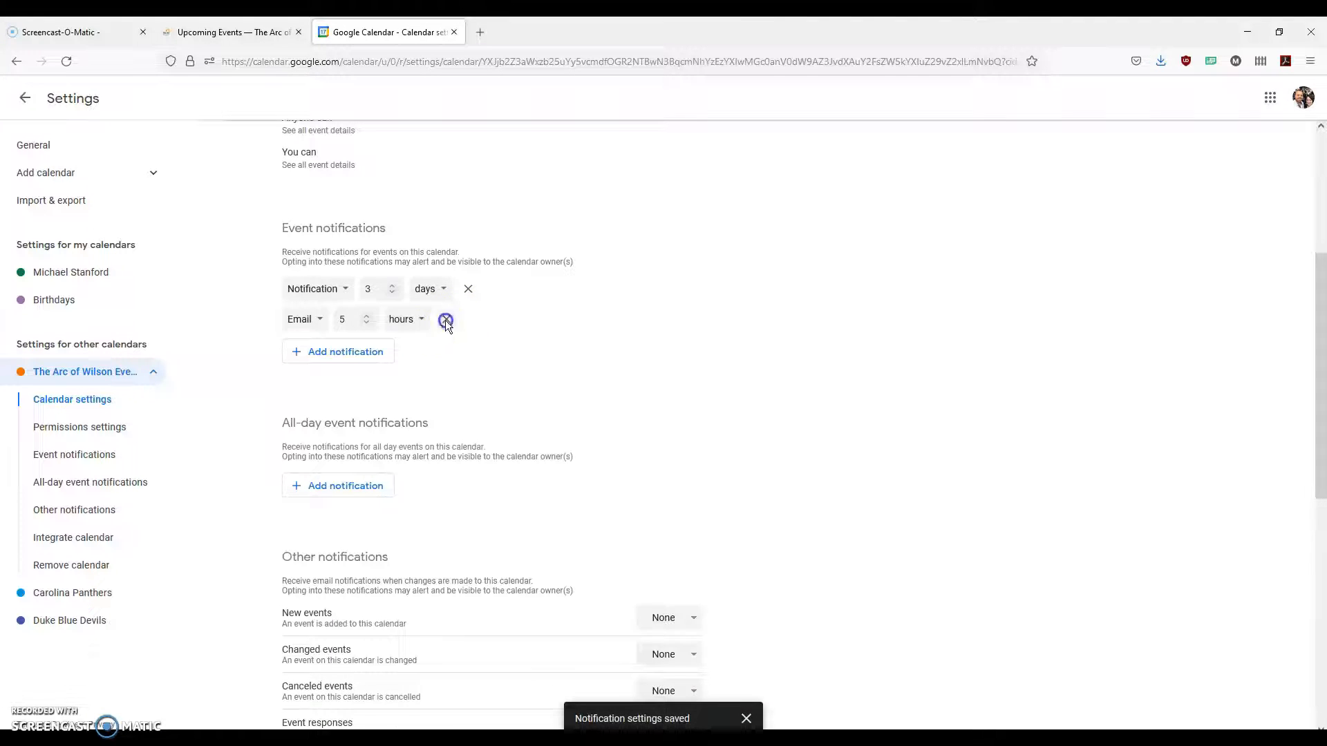
{"action": "left_click", "coordinate": [467, 297]}
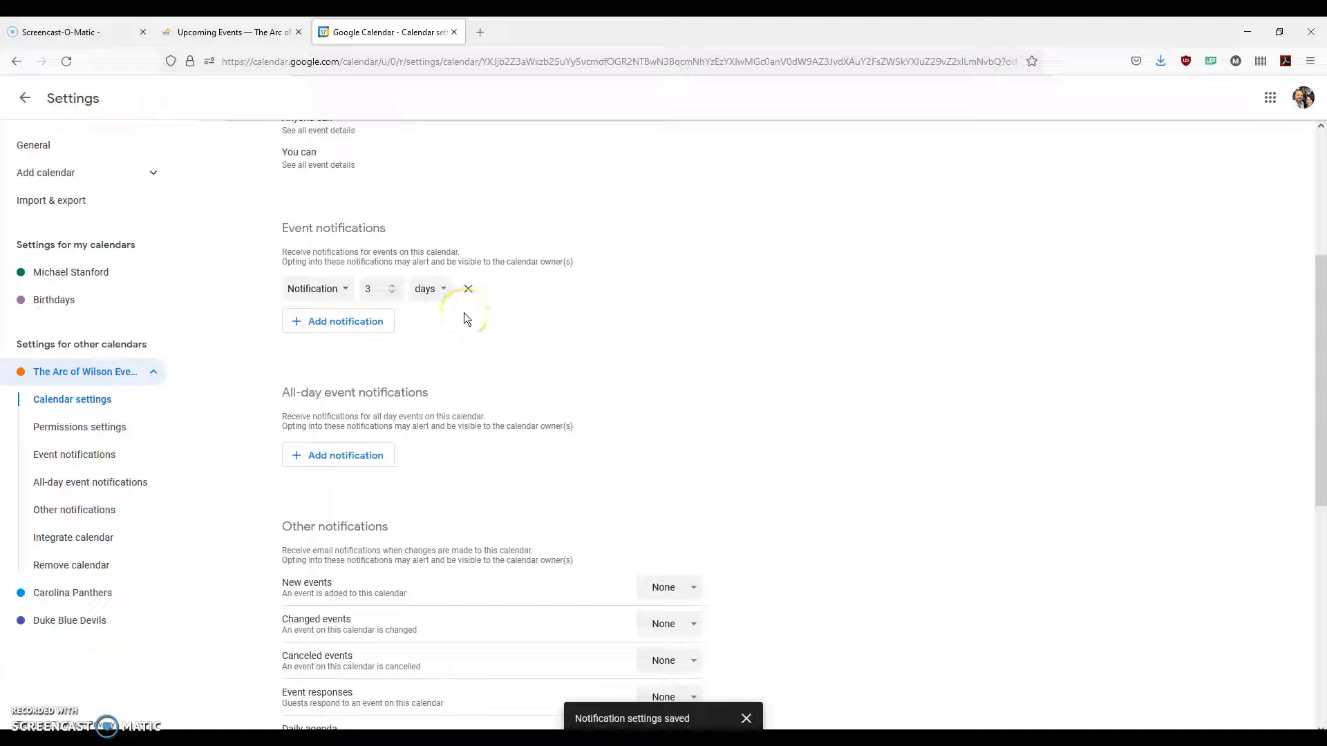
{"action": "left_click", "coordinate": [467, 289]}
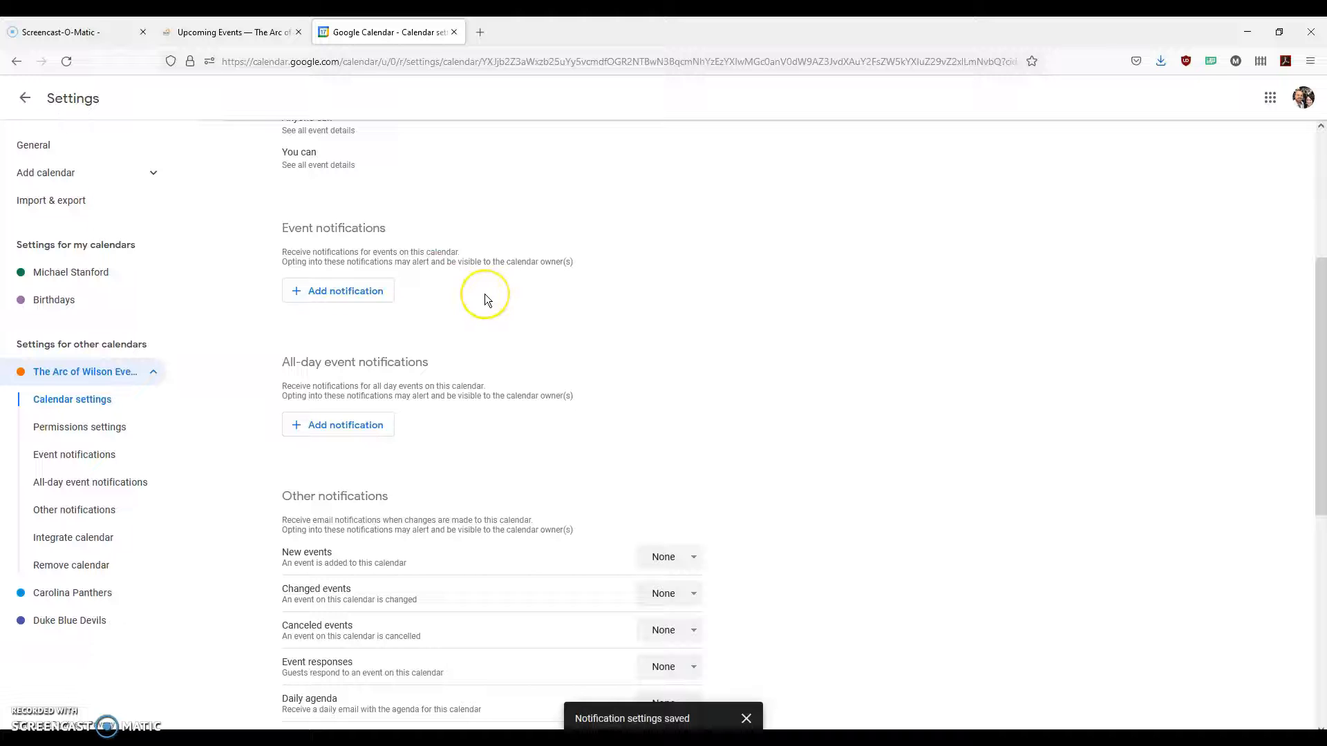
Under Other notifications, set the New events option to E-mail
{"action": "scroll", "coordinate": [484, 293], "scroll_direction": "down", "scroll_amount": 3}
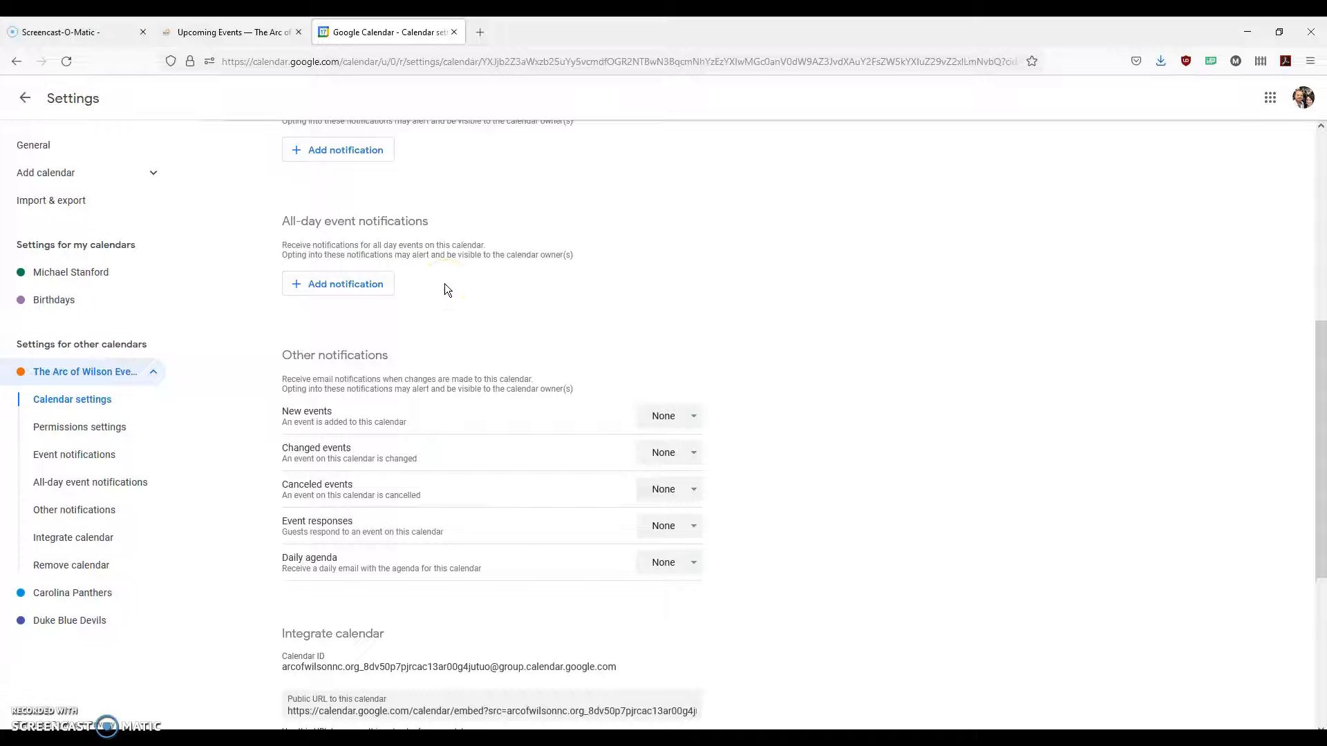
{"action": "scroll", "coordinate": [445, 283], "scroll_direction": "down", "scroll_amount": 3}
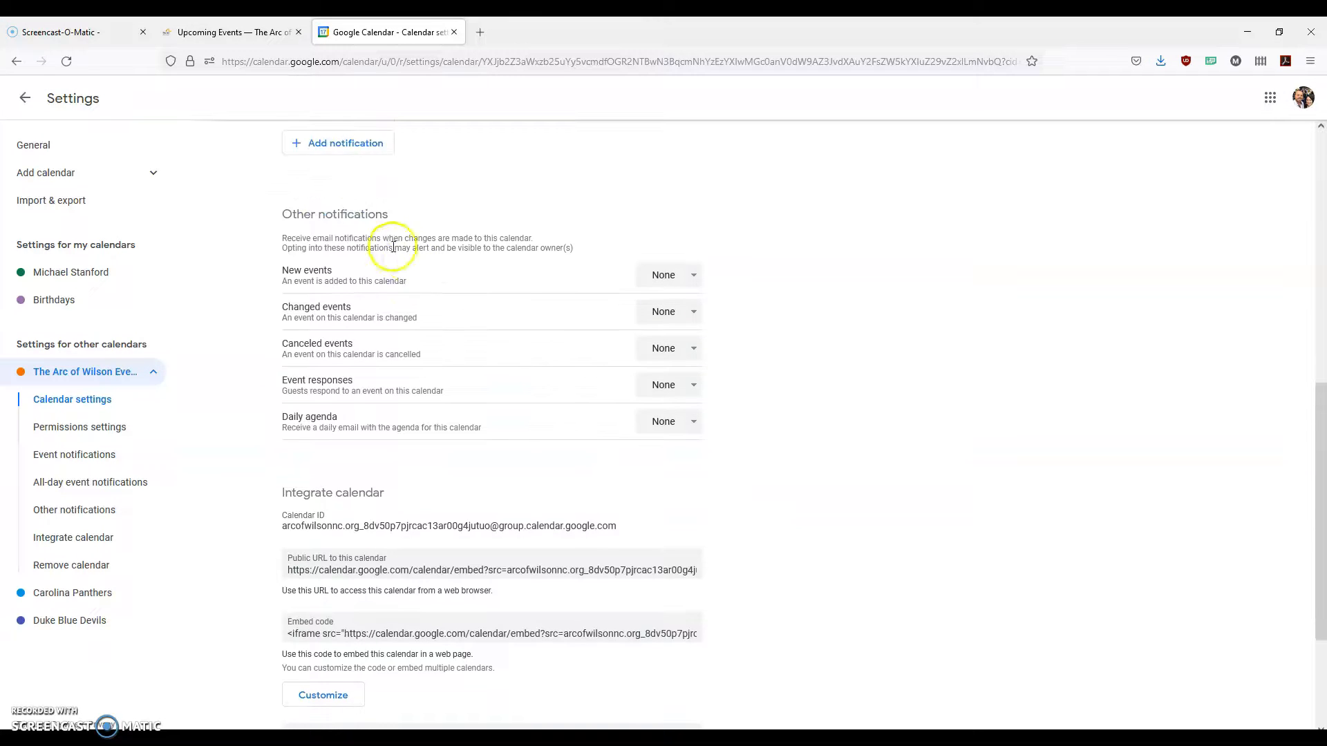
{"action": "left_click_drag", "start_coordinate": [284, 215], "coordinate": [418, 213]}
{"action": "left_click", "coordinate": [416, 213]}
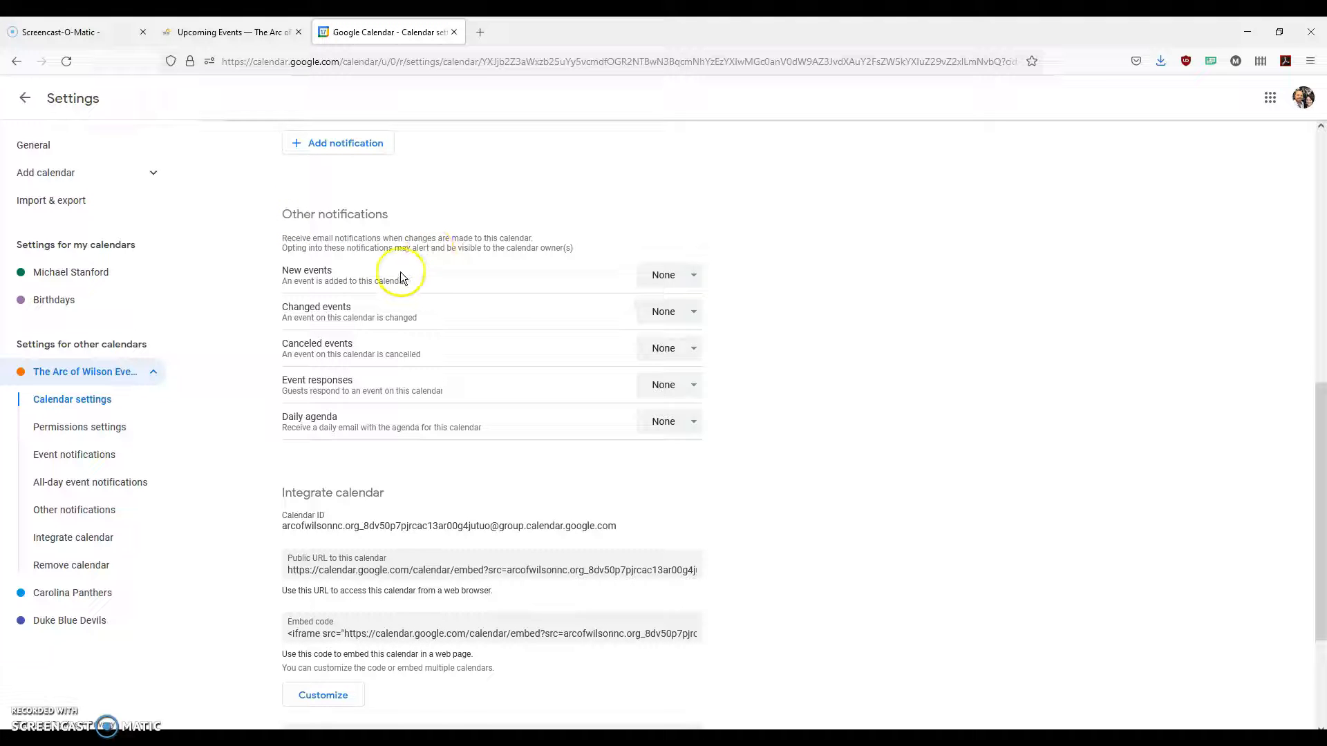
{"action": "left_click", "coordinate": [667, 274]}
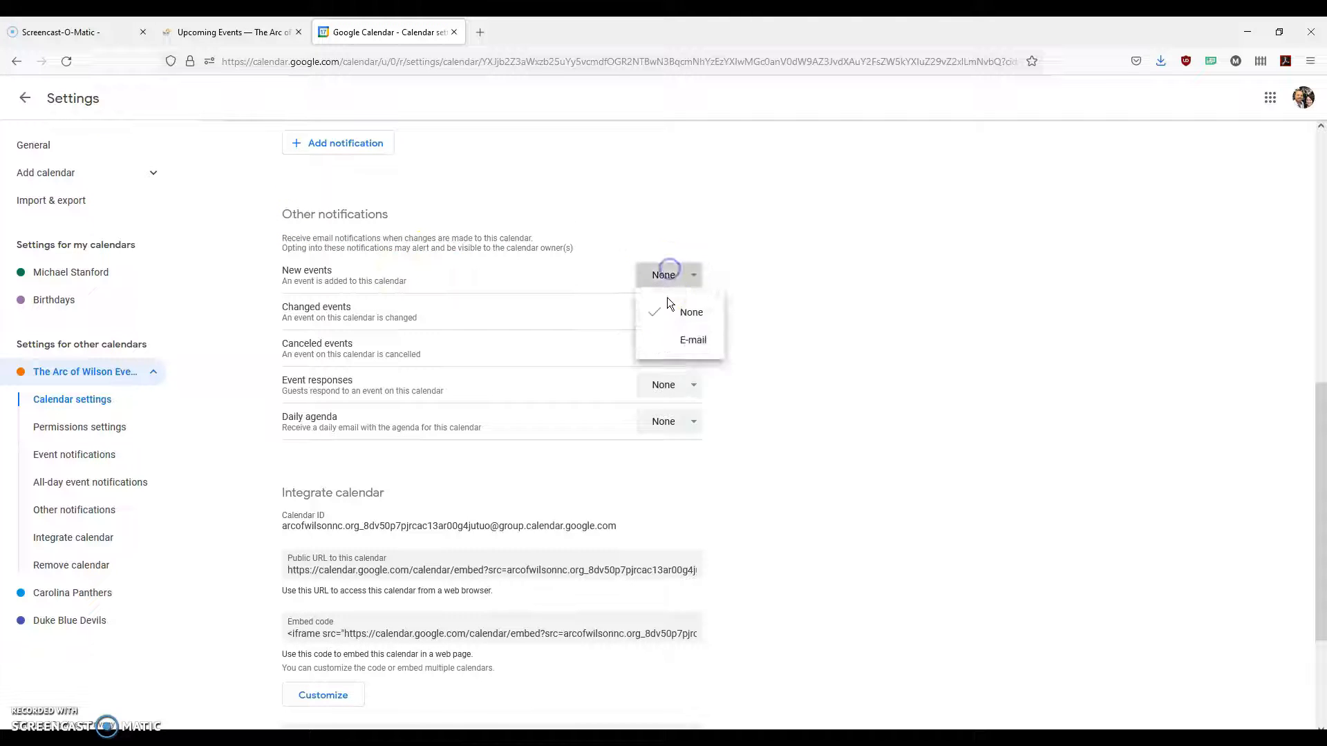
{"action": "left_click", "coordinate": [684, 341]}
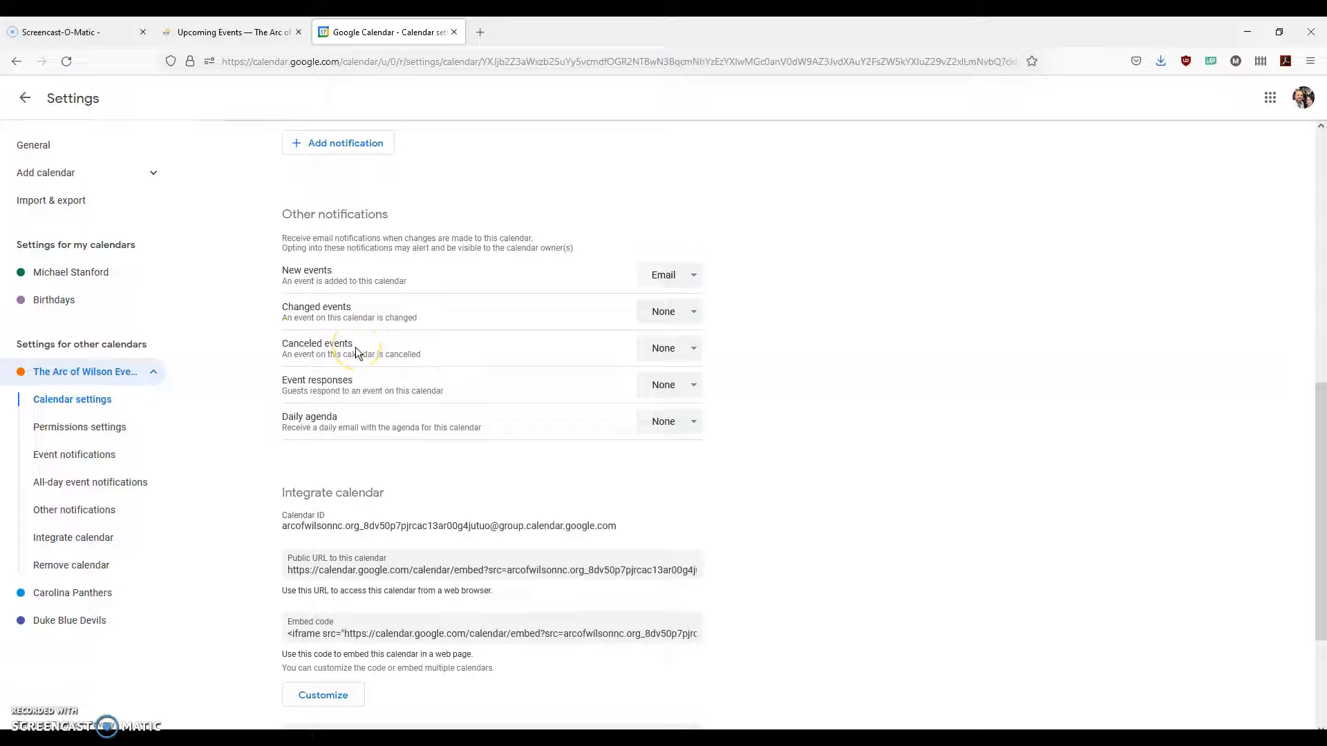
Set the Changed events and Canceled events notifications to E-mail
{"action": "left_click", "coordinate": [650, 311]}
{"action": "left_click", "coordinate": [665, 378]}
{"action": "left_click", "coordinate": [674, 350]}
{"action": "left_click", "coordinate": [692, 414]}
{"action": "left_click", "coordinate": [367, 348]}
Unsubscribe from The Arc of Wilson Events calendar in its settings and return to the calendar view
{"action": "scroll", "coordinate": [324, 290], "scroll_direction": "up", "scroll_amount": 3}
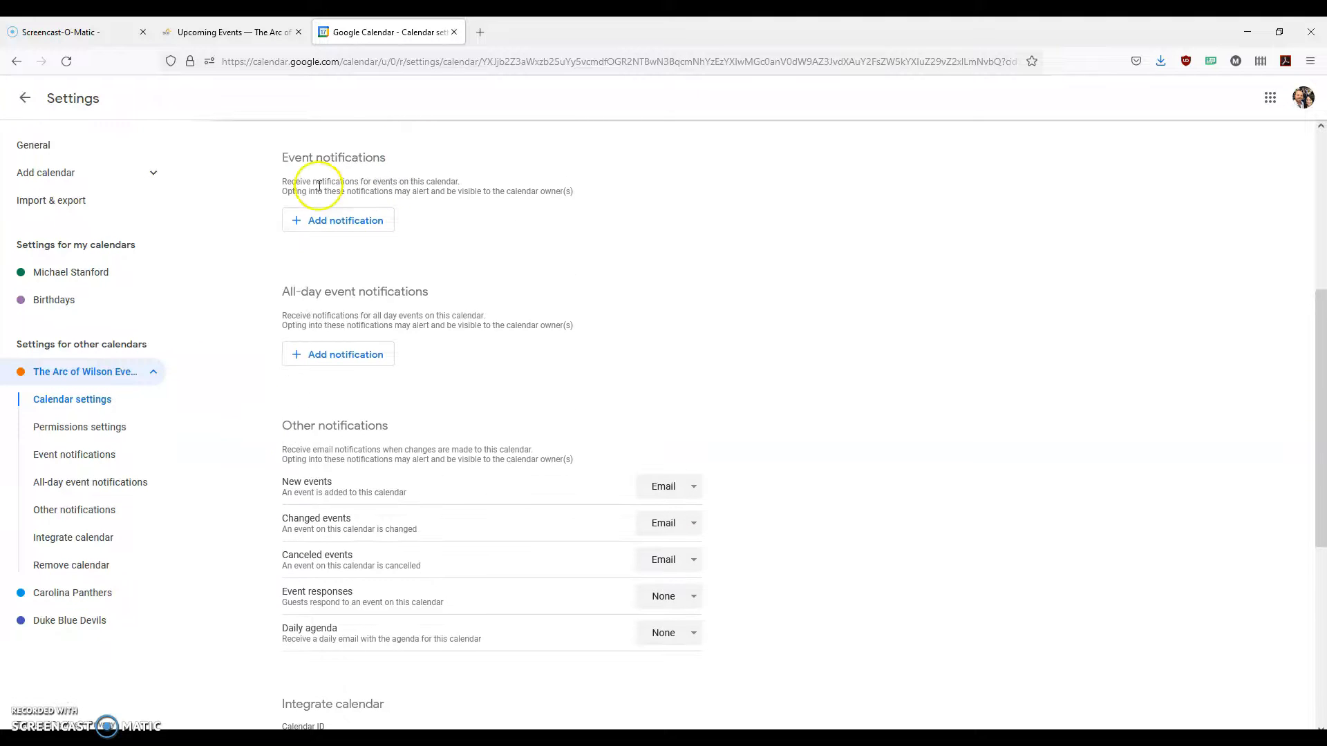
{"action": "scroll", "coordinate": [702, 300], "scroll_direction": "down", "scroll_amount": 6}
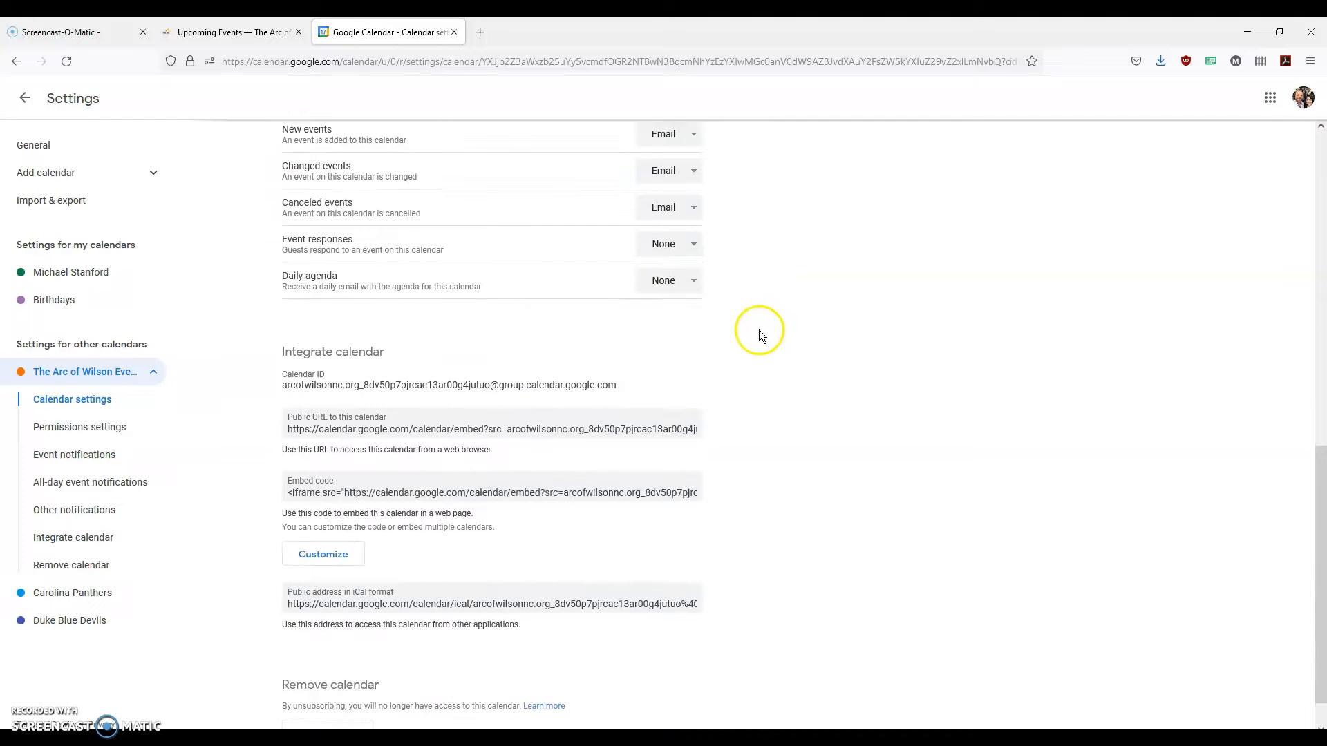
{"action": "scroll", "coordinate": [801, 311], "scroll_direction": "up", "scroll_amount": 3}
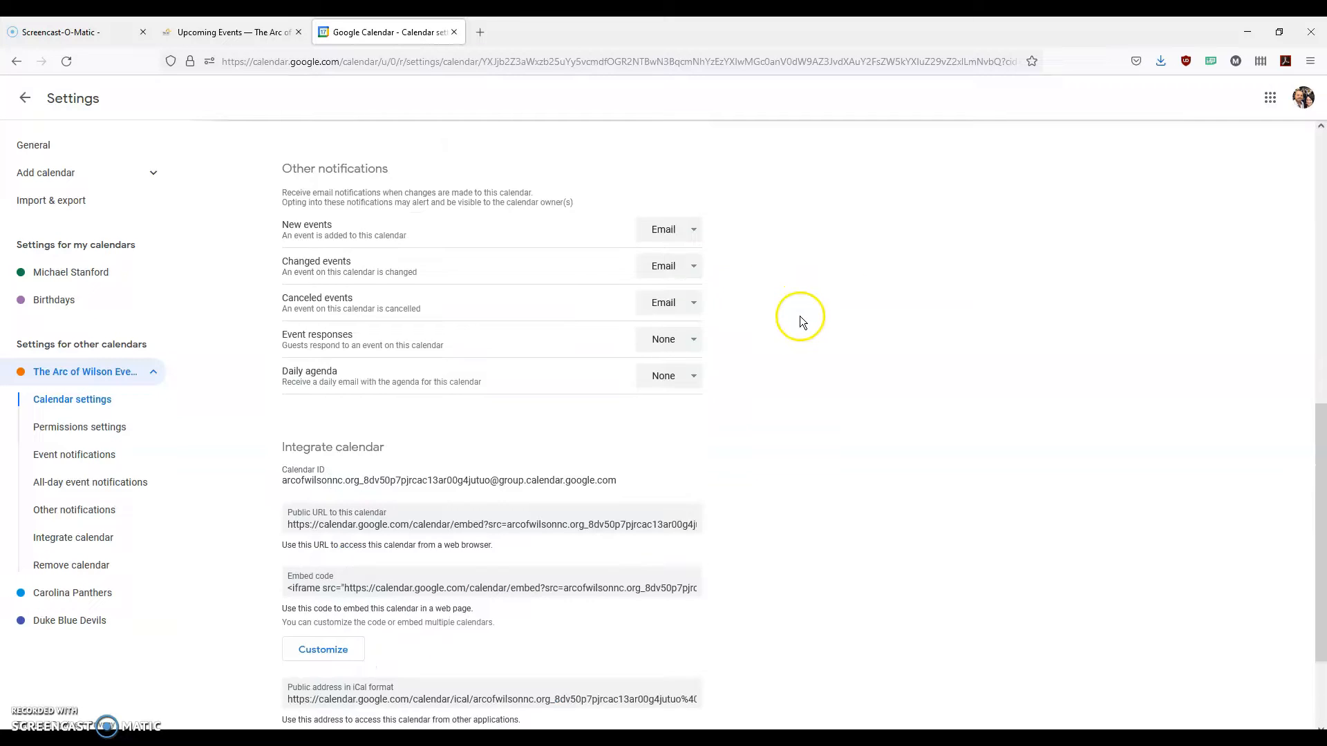
{"action": "scroll", "coordinate": [766, 347], "scroll_direction": "down", "scroll_amount": 3}
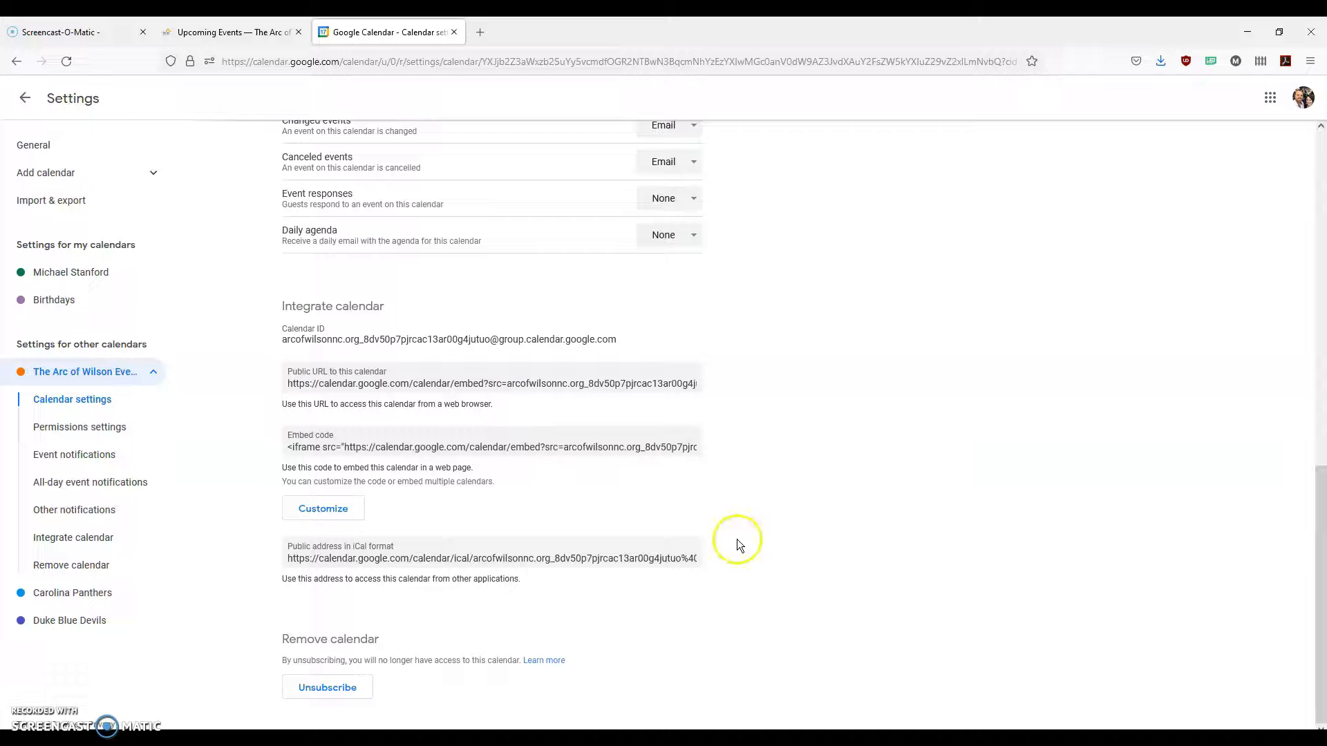
{"action": "left_click", "coordinate": [337, 691]}
{"action": "left_click", "coordinate": [716, 447]}
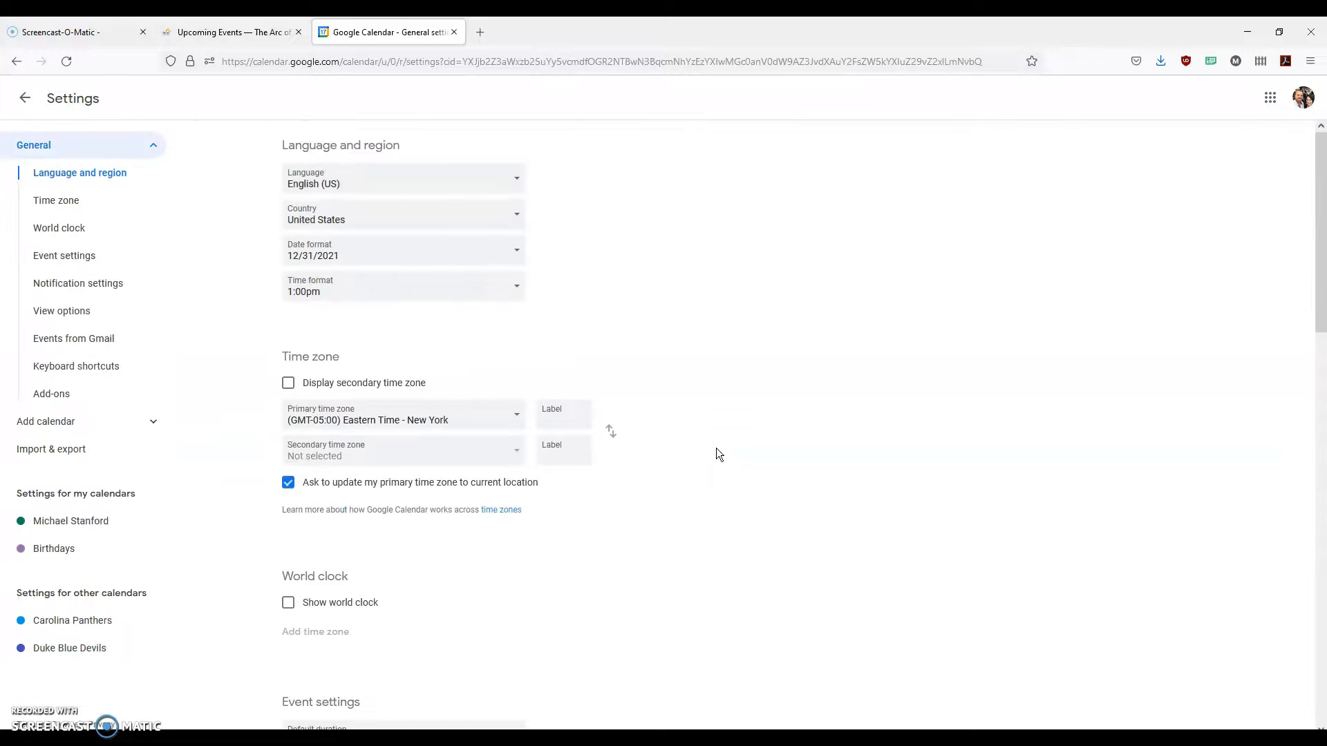
{"action": "left_click", "coordinate": [25, 97]}
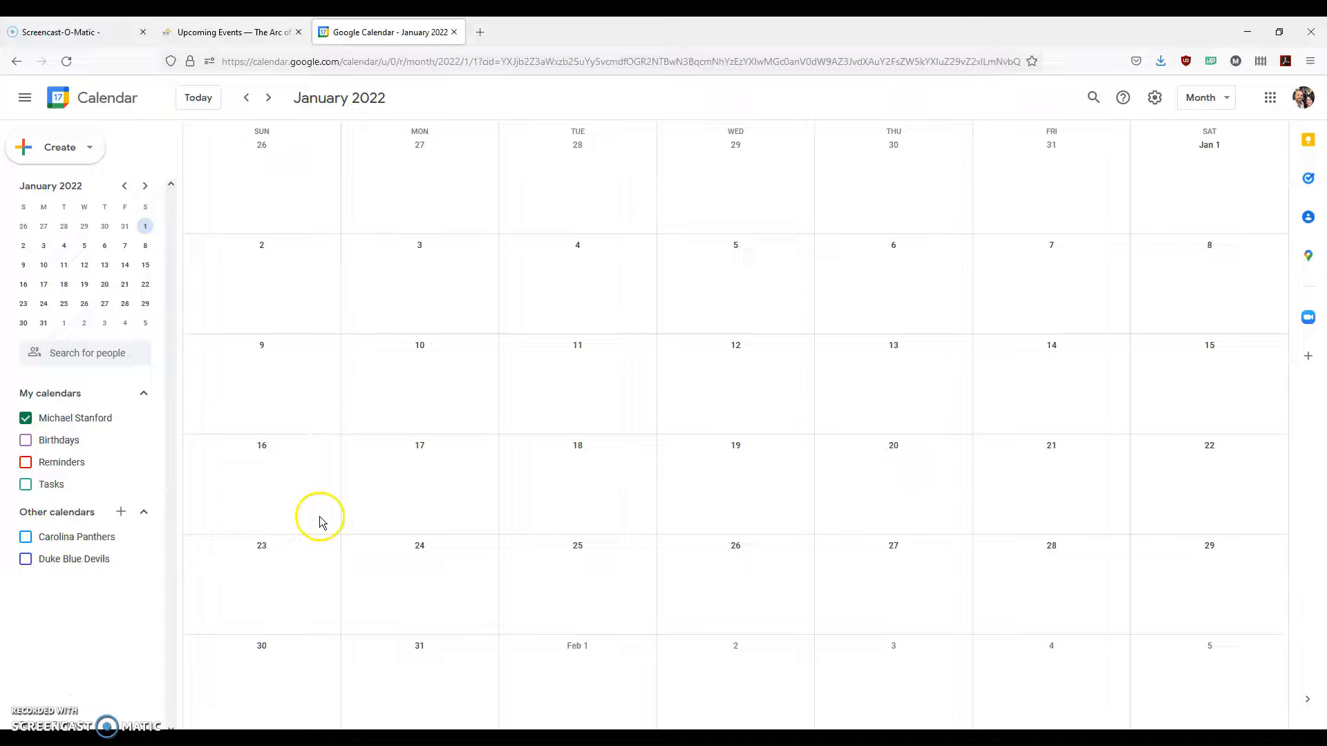
Subscribe again to The Arc of Wilson Events calendar from the Upcoming Events page and show January 2022
{"action": "left_click", "coordinate": [211, 29]}
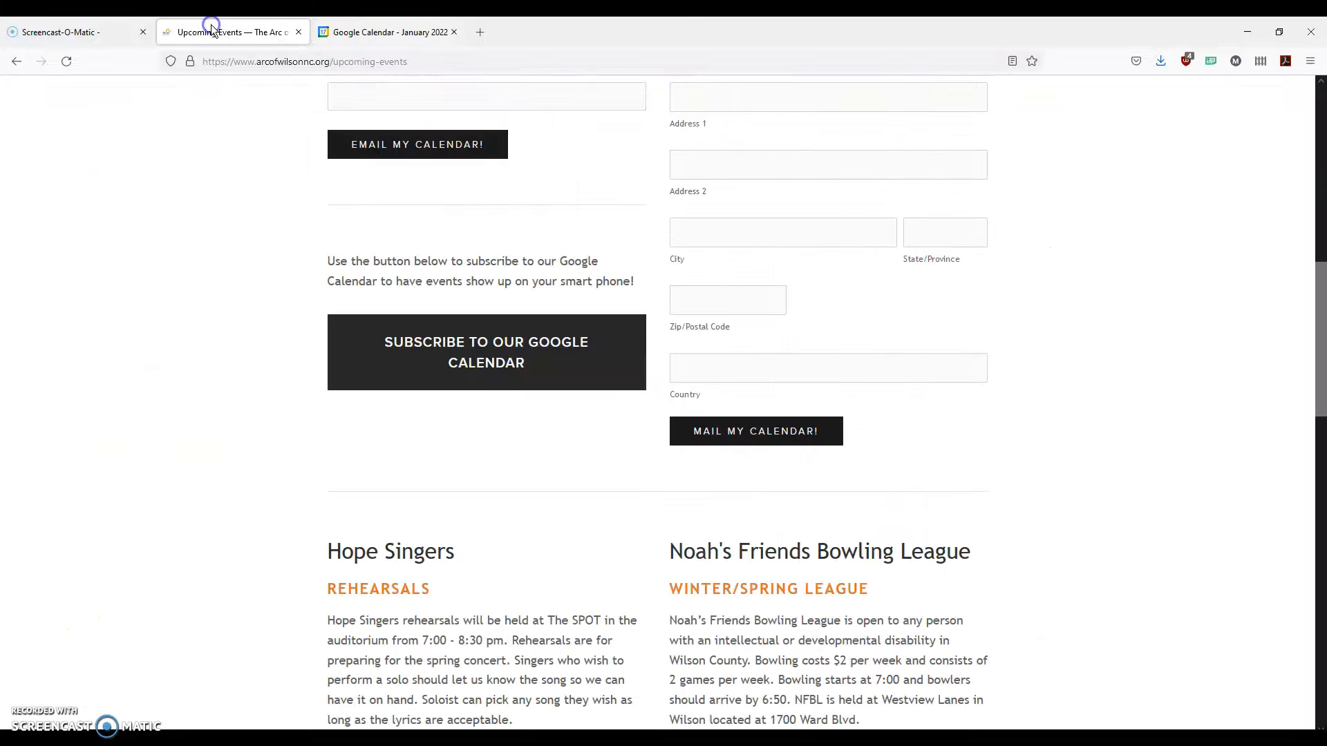
{"action": "left_click", "coordinate": [471, 353]}
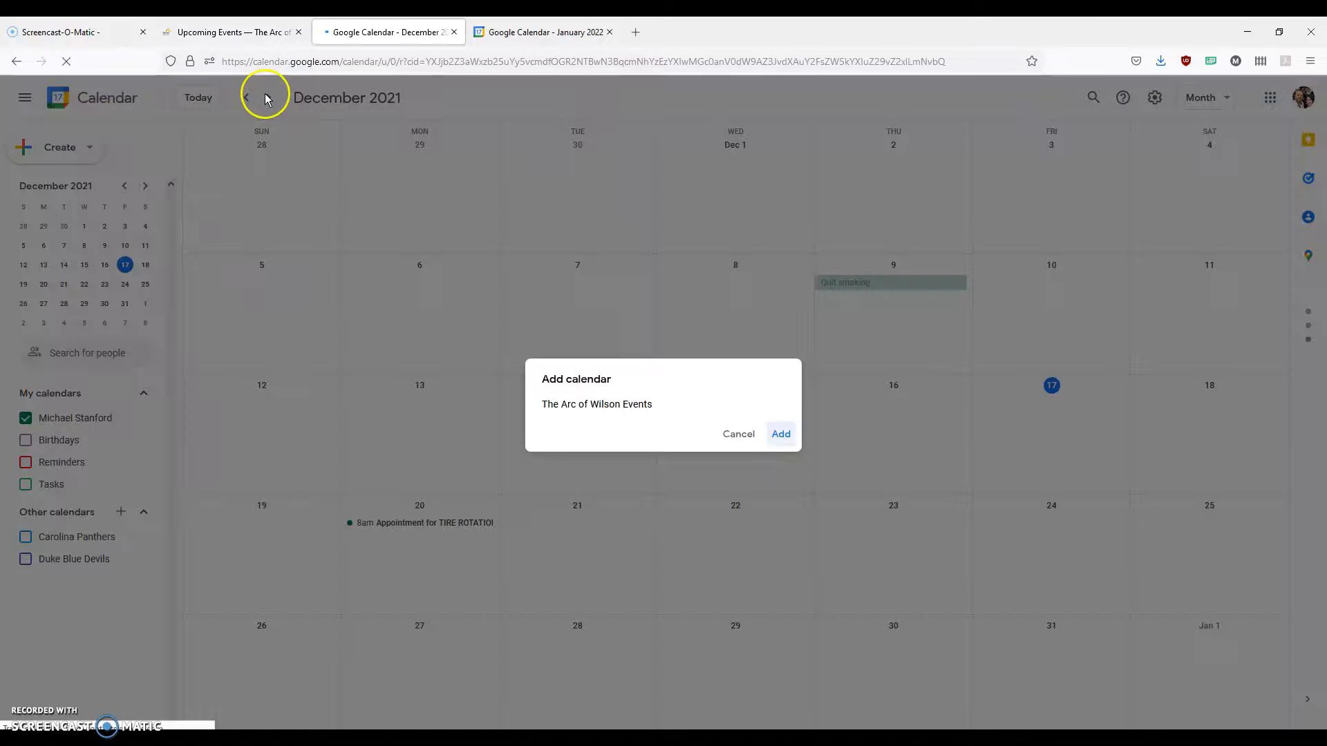
{"action": "left_click", "coordinate": [781, 435]}
{"action": "left_click", "coordinate": [269, 98]}
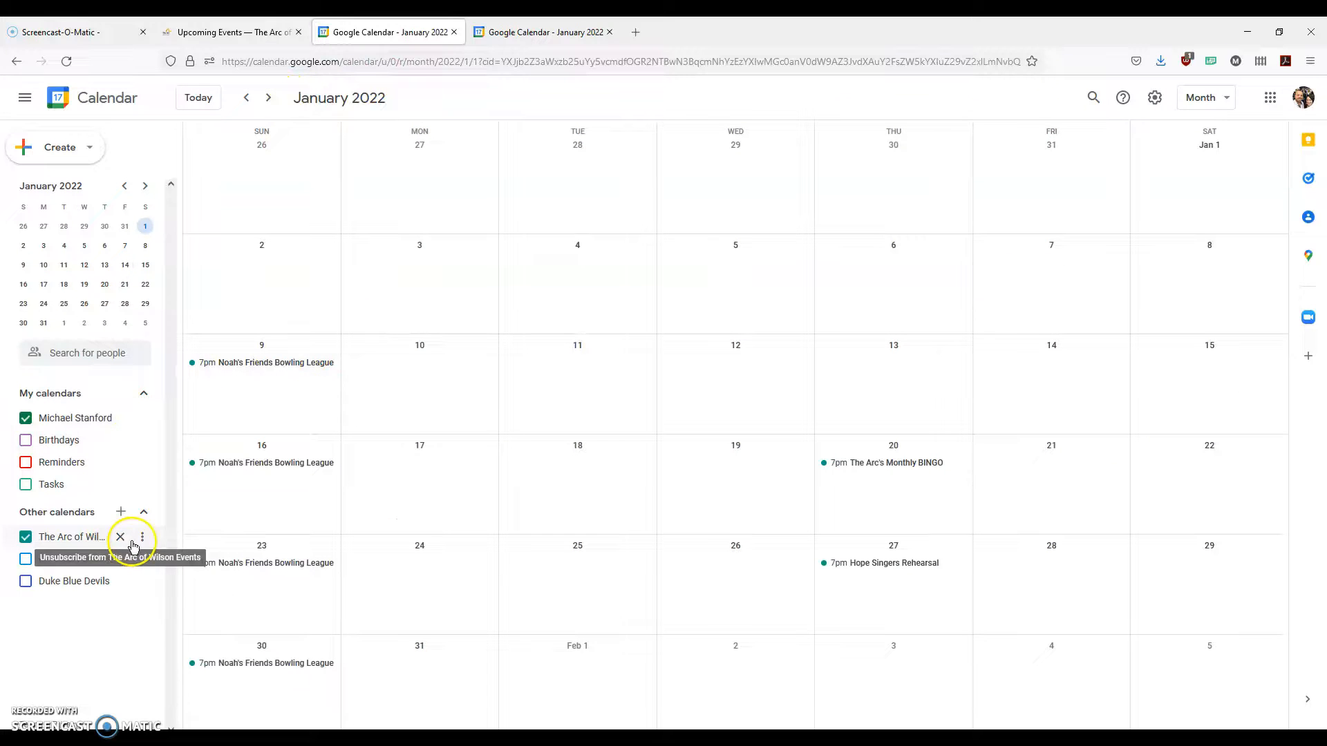
Change the colour of the re-added The Arc of Wilson Events calendar to orange
{"action": "left_click", "coordinate": [137, 537]}
{"action": "left_click", "coordinate": [165, 632]}
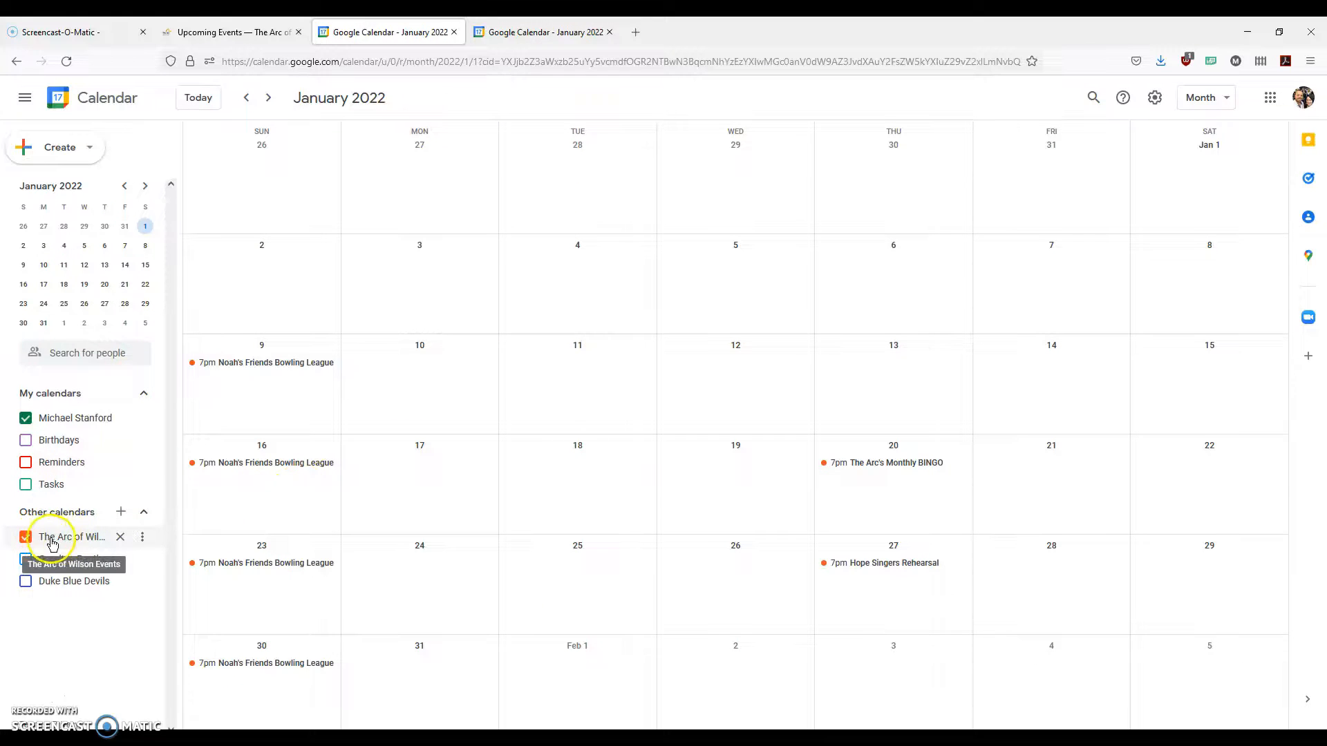
Unsubscribe from The Arc of Wilson Events directly in the calendar list and close both Google Calendar tabs
{"action": "left_click", "coordinate": [121, 538]}
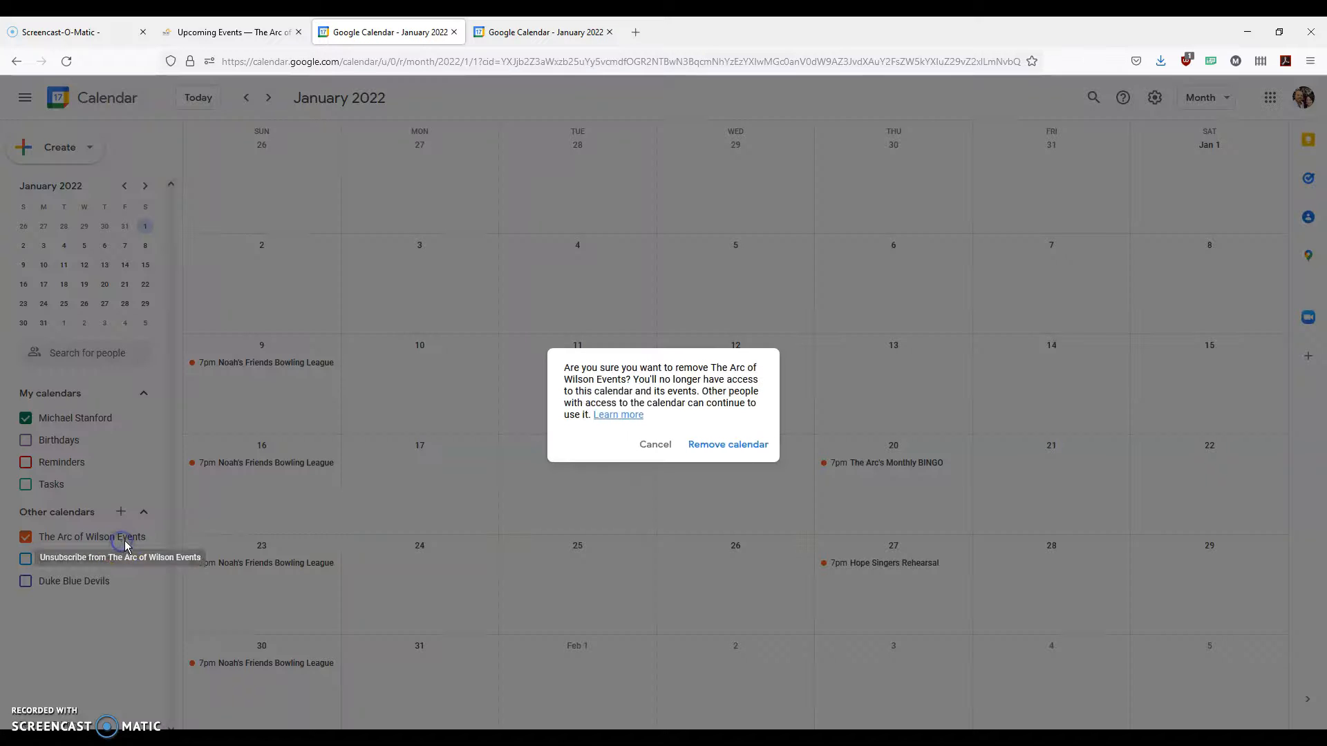
{"action": "left_click", "coordinate": [719, 446]}
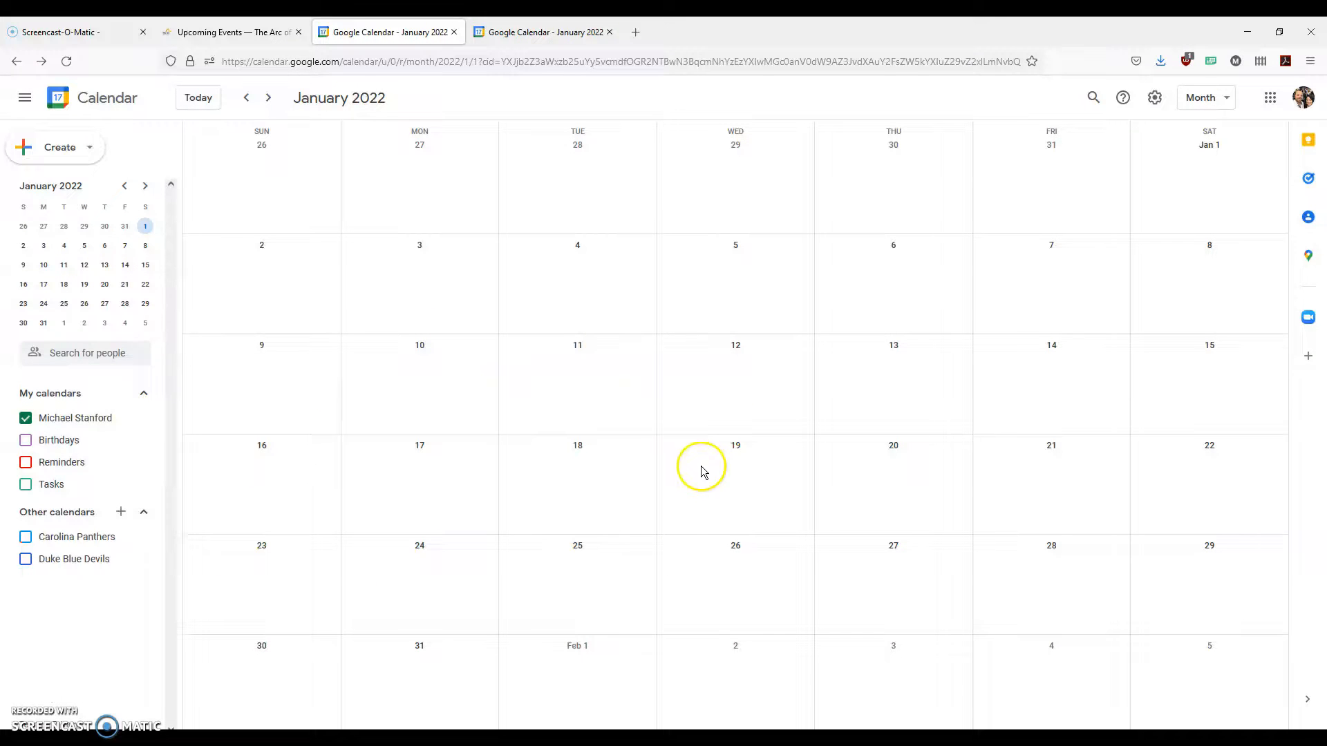
{"action": "left_click", "coordinate": [242, 32]}
{"action": "left_click", "coordinate": [454, 32]}
{"action": "left_click", "coordinate": [454, 31]}
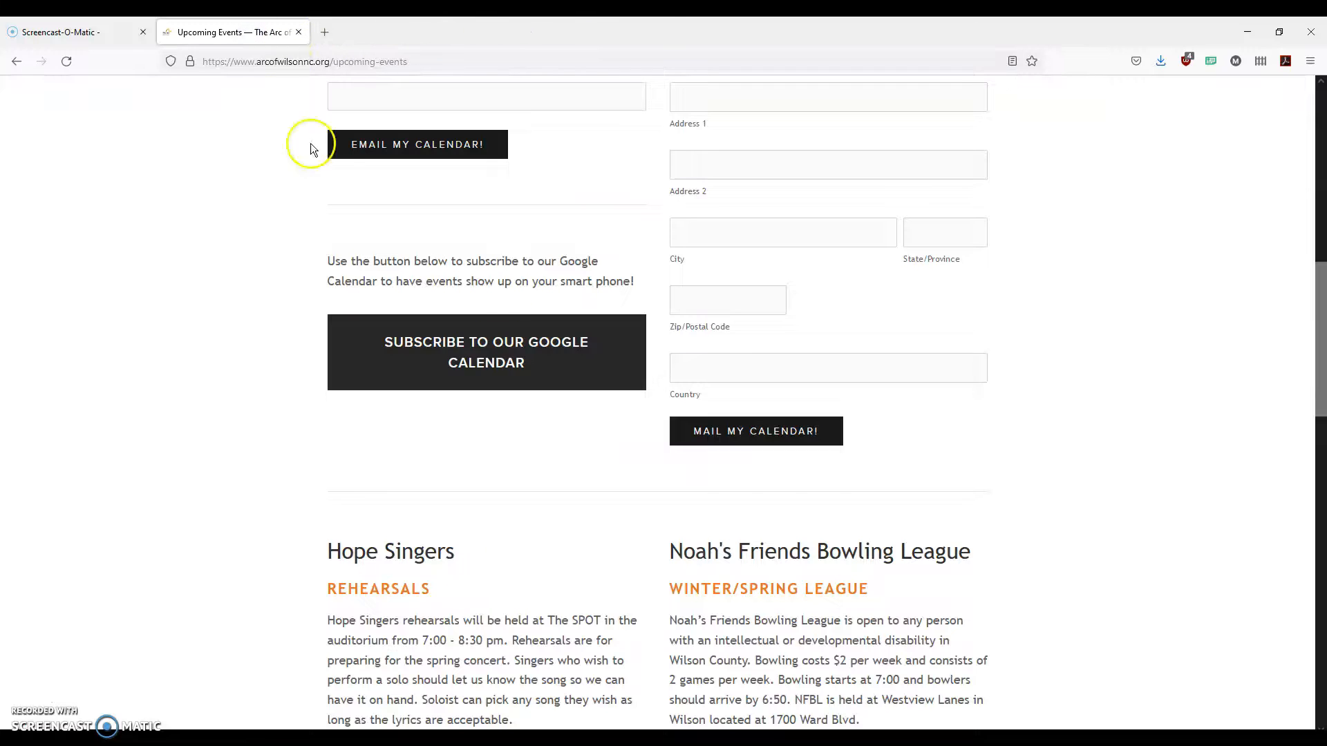
Add The Arc of Wilson Events calendar once more from the Upcoming Events page, view January 2022 and close the calendar tab
{"action": "left_click", "coordinate": [581, 341]}
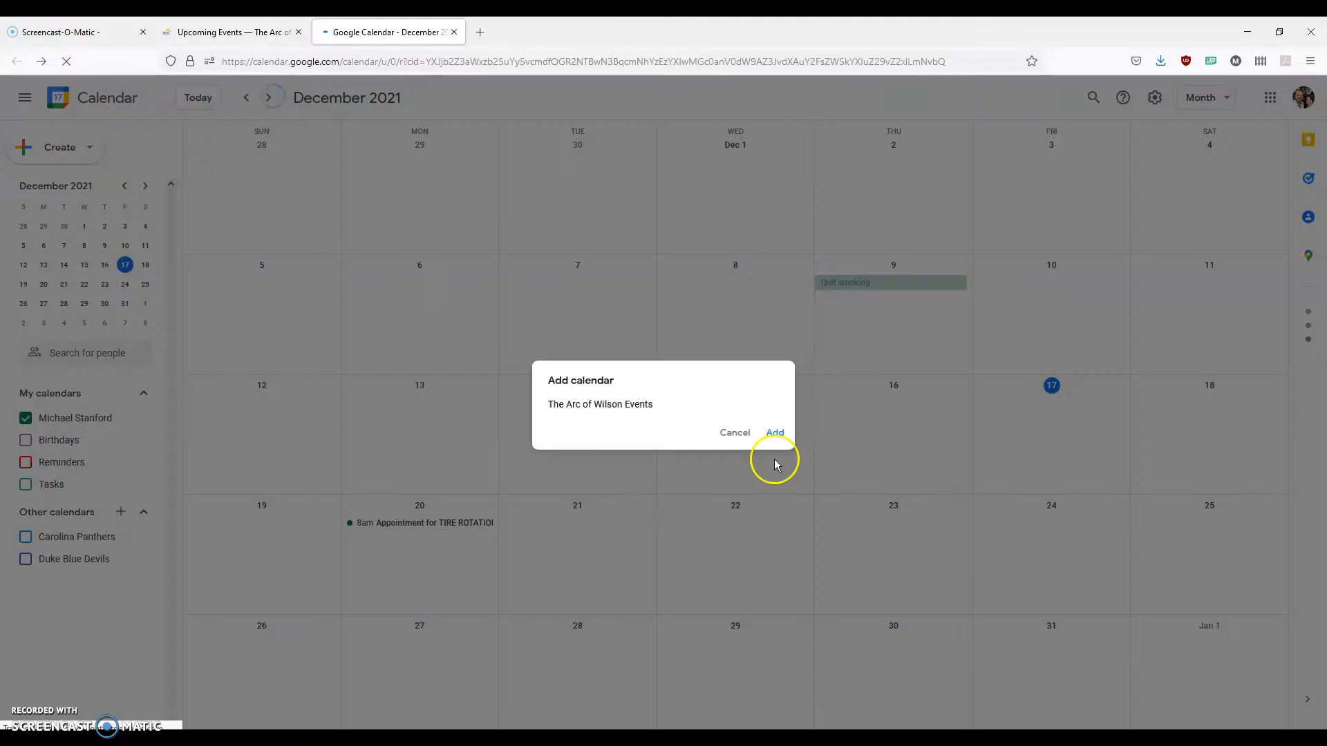
{"action": "left_click", "coordinate": [778, 434]}
{"action": "left_click", "coordinate": [271, 104]}
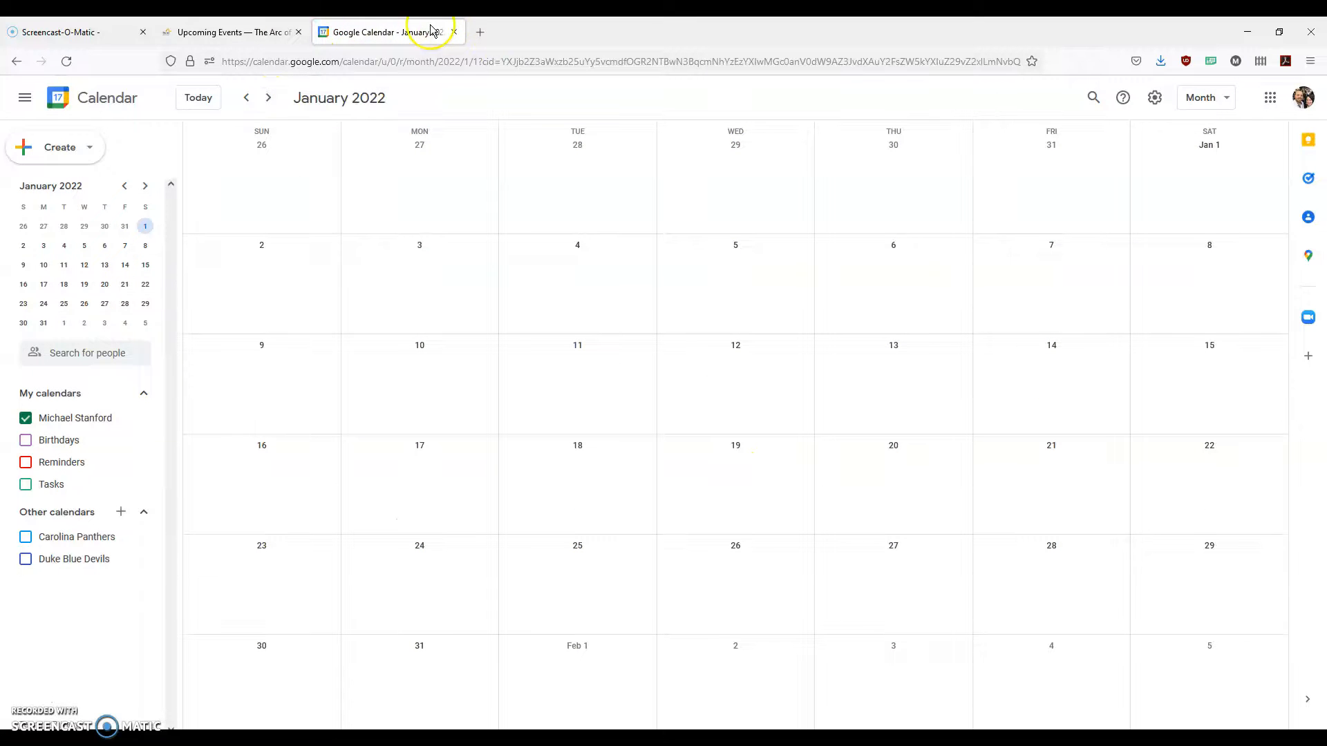
{"action": "left_click", "coordinate": [456, 34]}
Open The Arc of Wilson County's Contact page and review its working hours, contact details and virtual meeting option
{"action": "scroll", "coordinate": [570, 438], "scroll_direction": "up", "scroll_amount": 6}
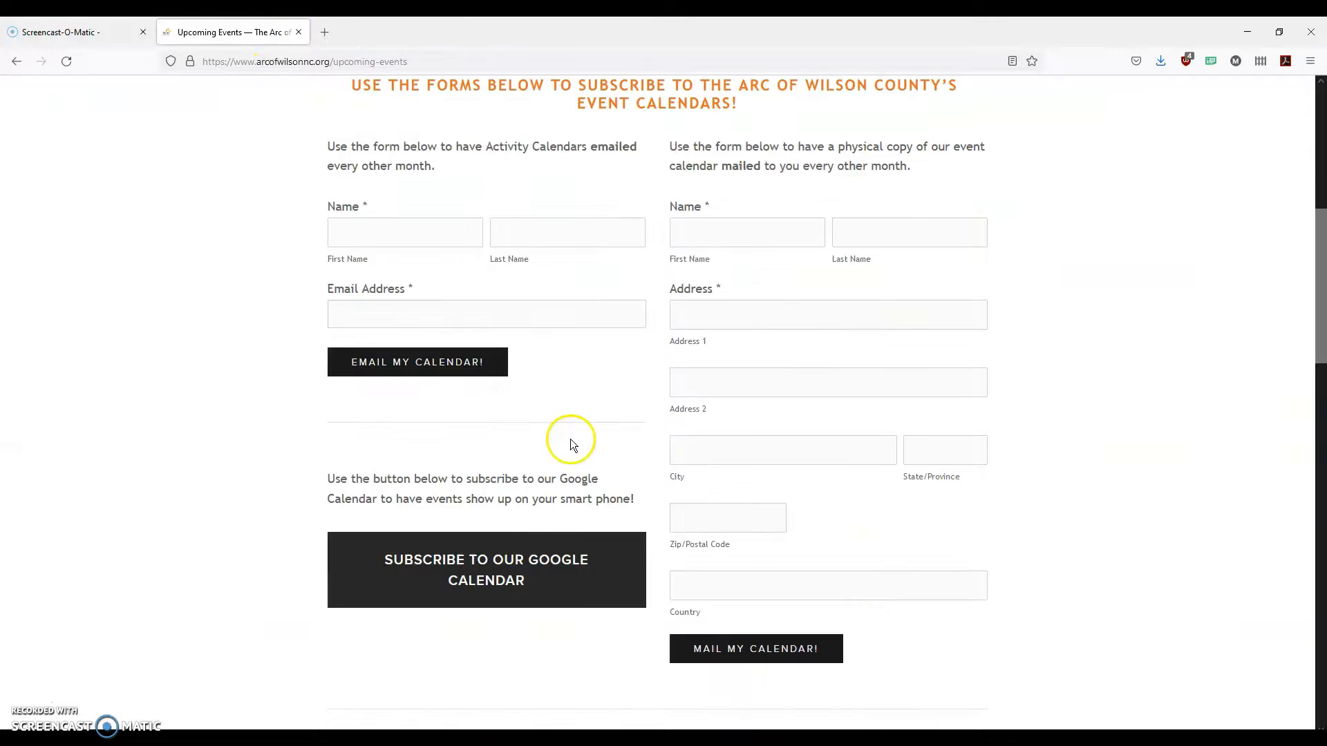
{"action": "scroll", "coordinate": [571, 440], "scroll_direction": "up", "scroll_amount": 3}
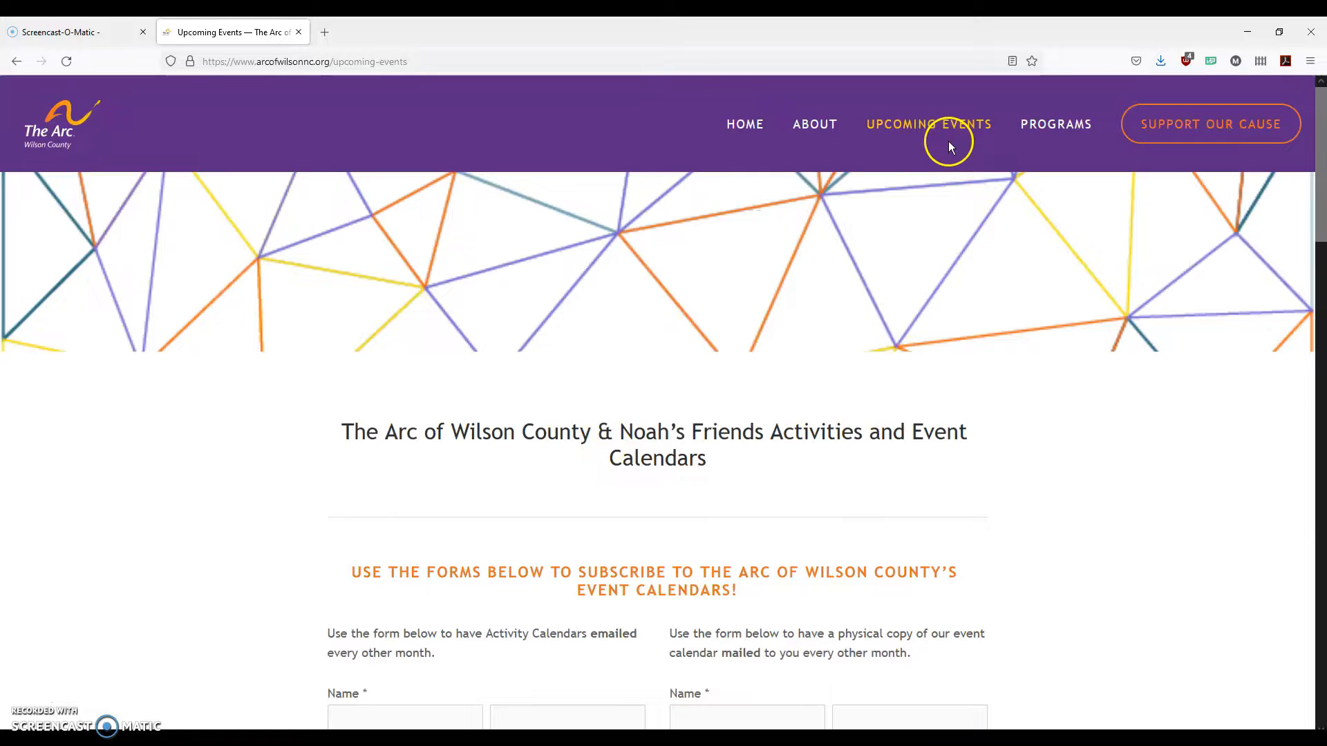
{"action": "mouse_move", "coordinate": [802, 112]}
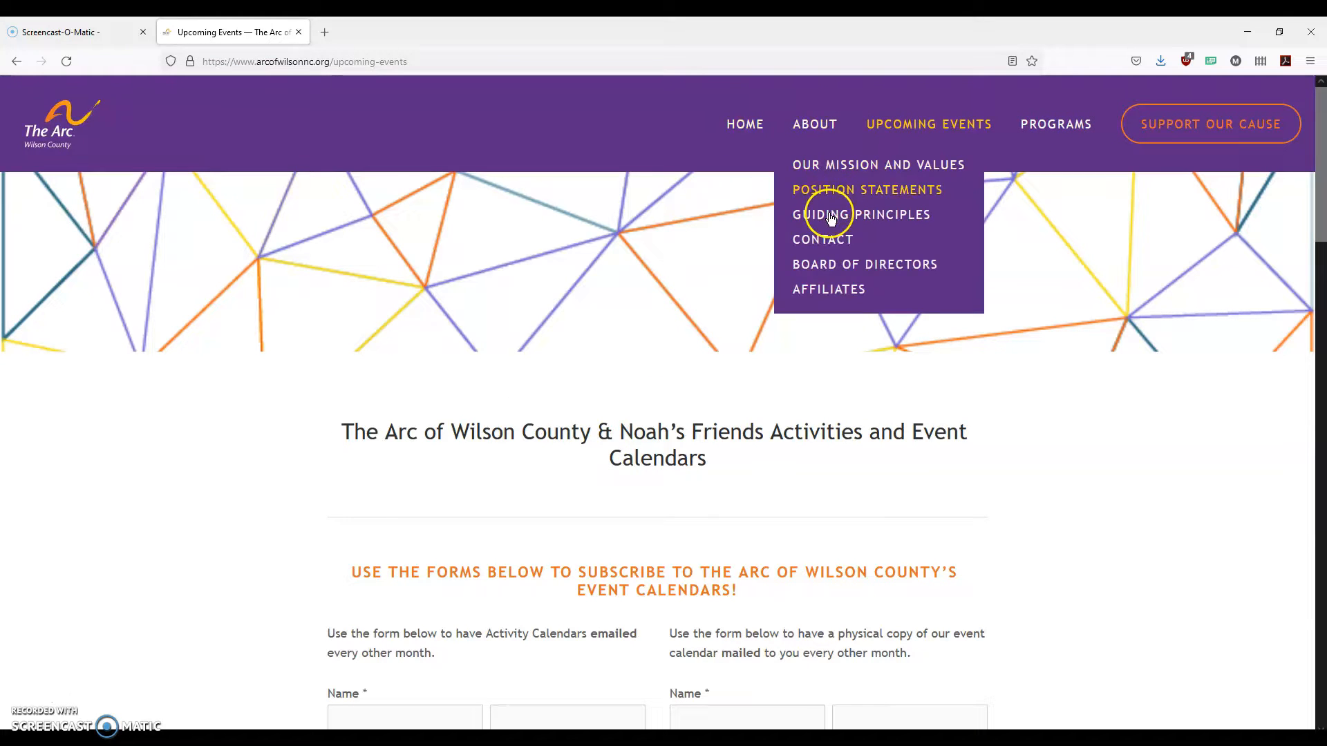
{"action": "left_click", "coordinate": [828, 243]}
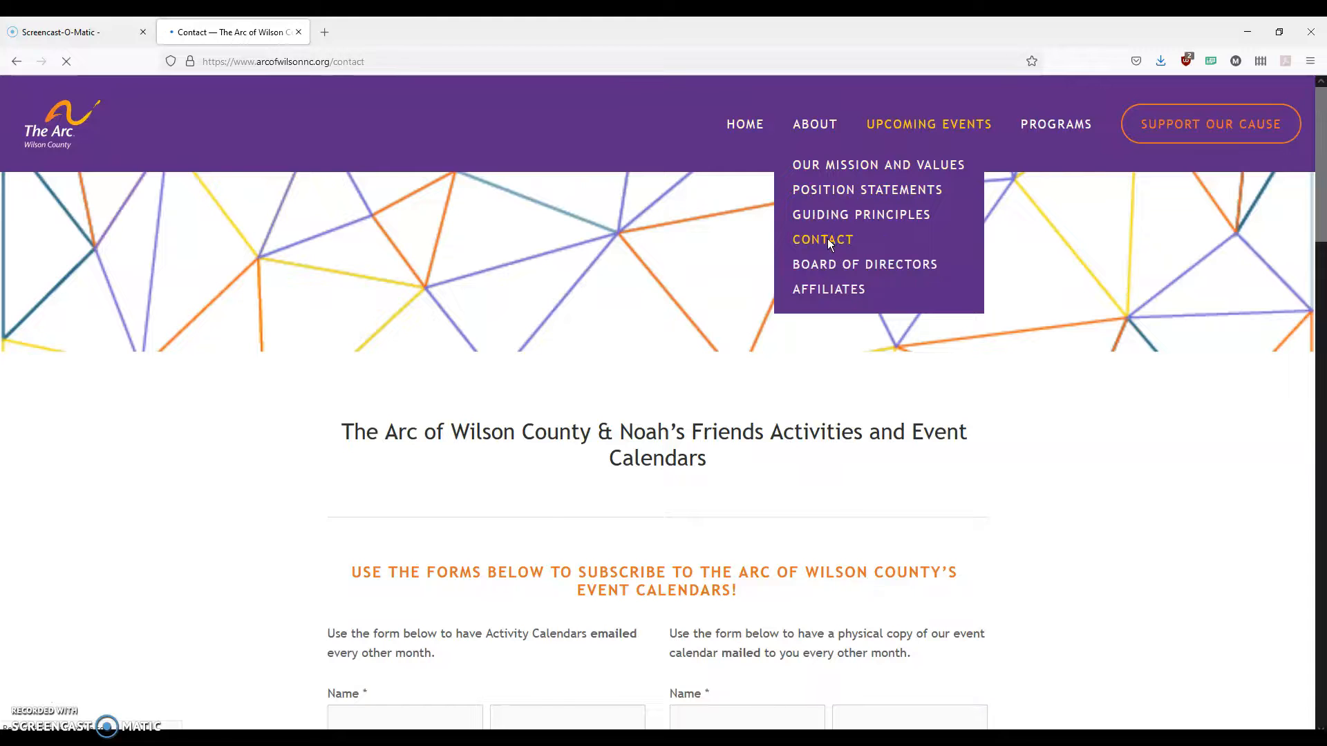
{"action": "scroll", "coordinate": [827, 238], "scroll_direction": "down", "scroll_amount": 3}
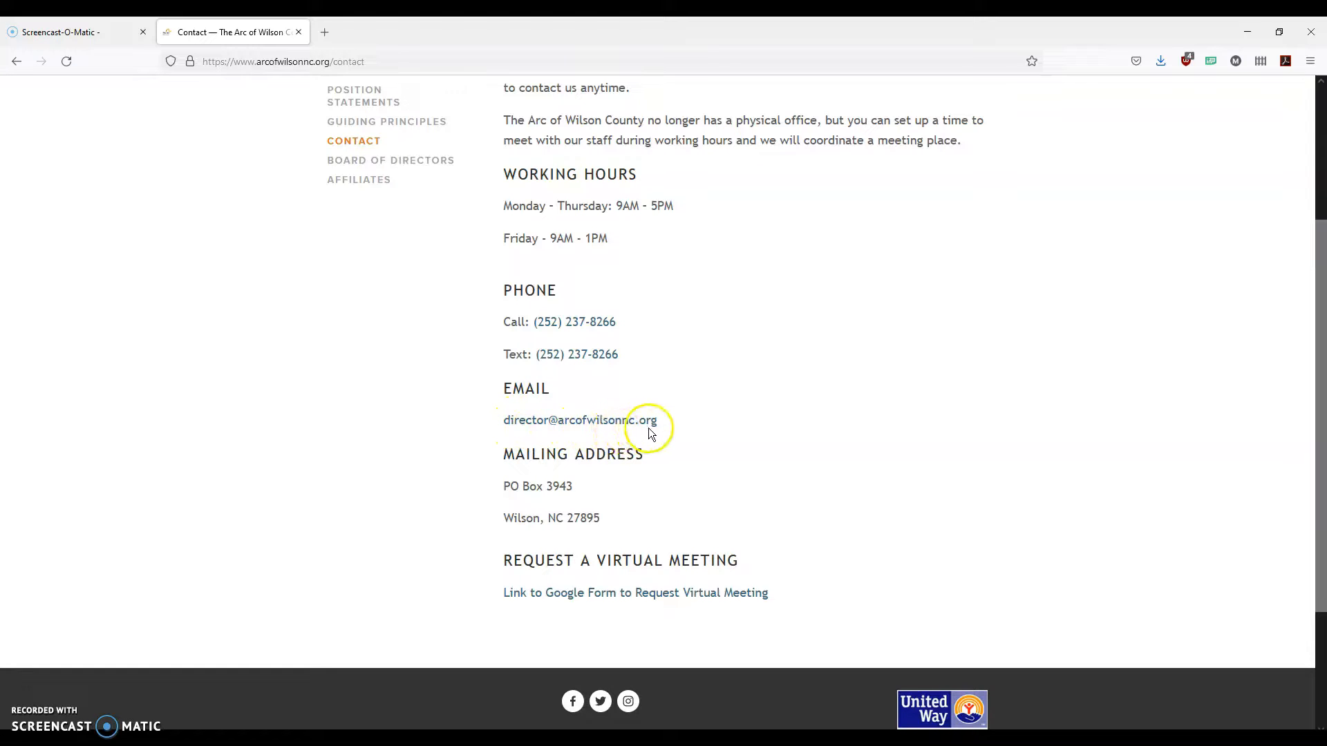
{"action": "scroll", "coordinate": [765, 417], "scroll_direction": "down", "scroll_amount": 1}
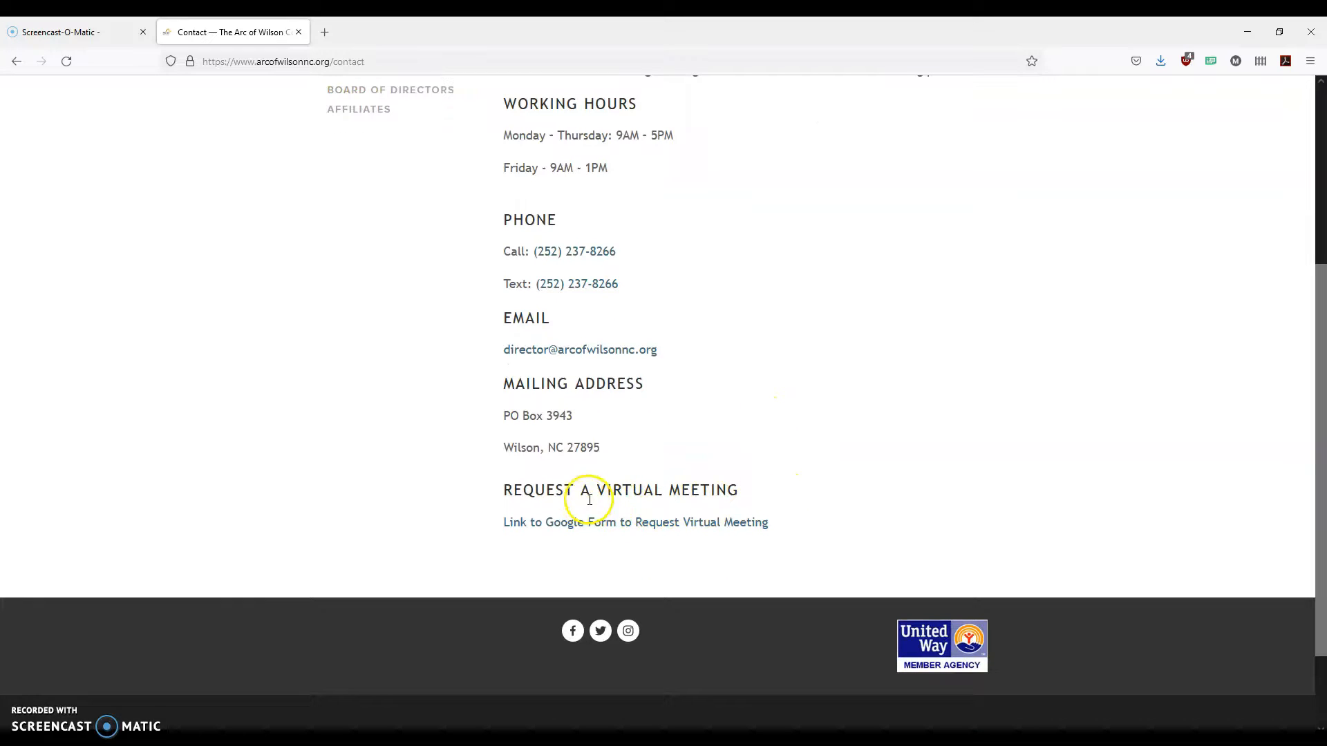
Open the Virtual Meeting Request Form from the Contact page and switch it to the personal Google account
{"action": "left_click", "coordinate": [588, 524]}
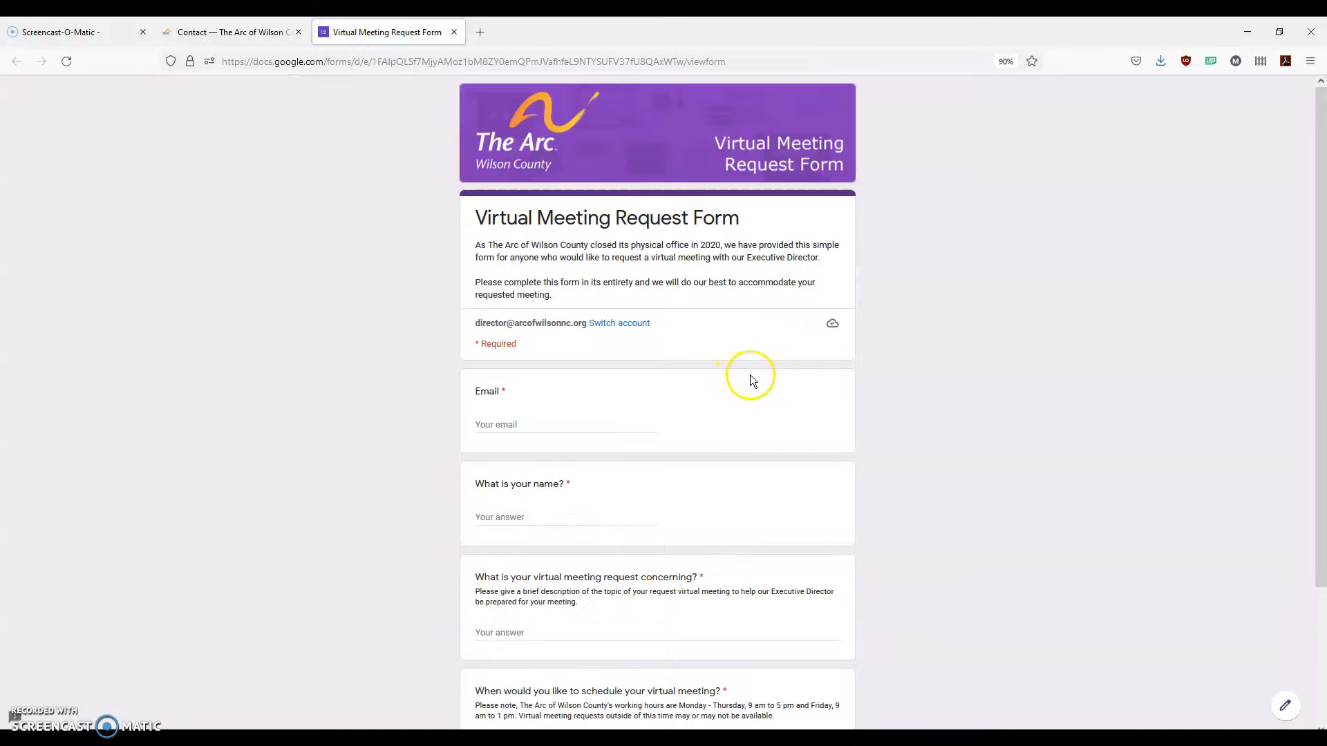
{"action": "left_click", "coordinate": [631, 323]}
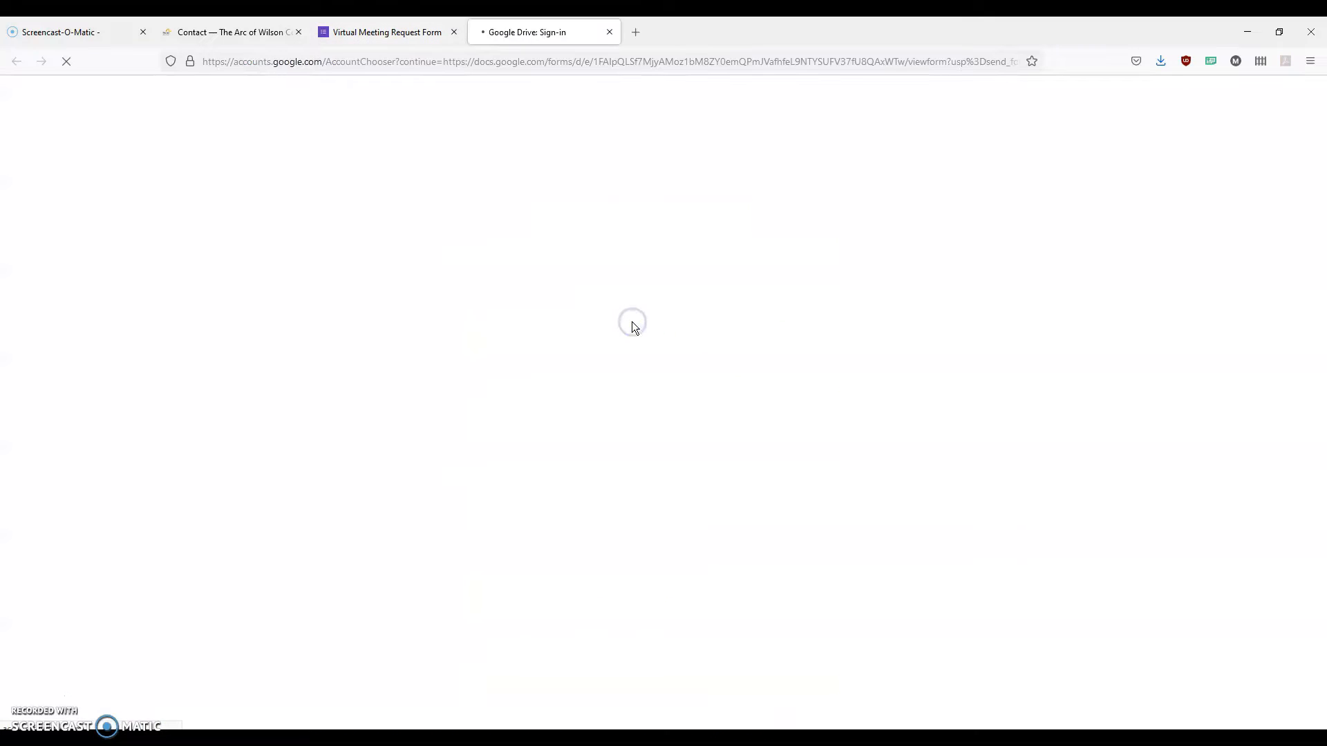
{"action": "left_click", "coordinate": [615, 393]}
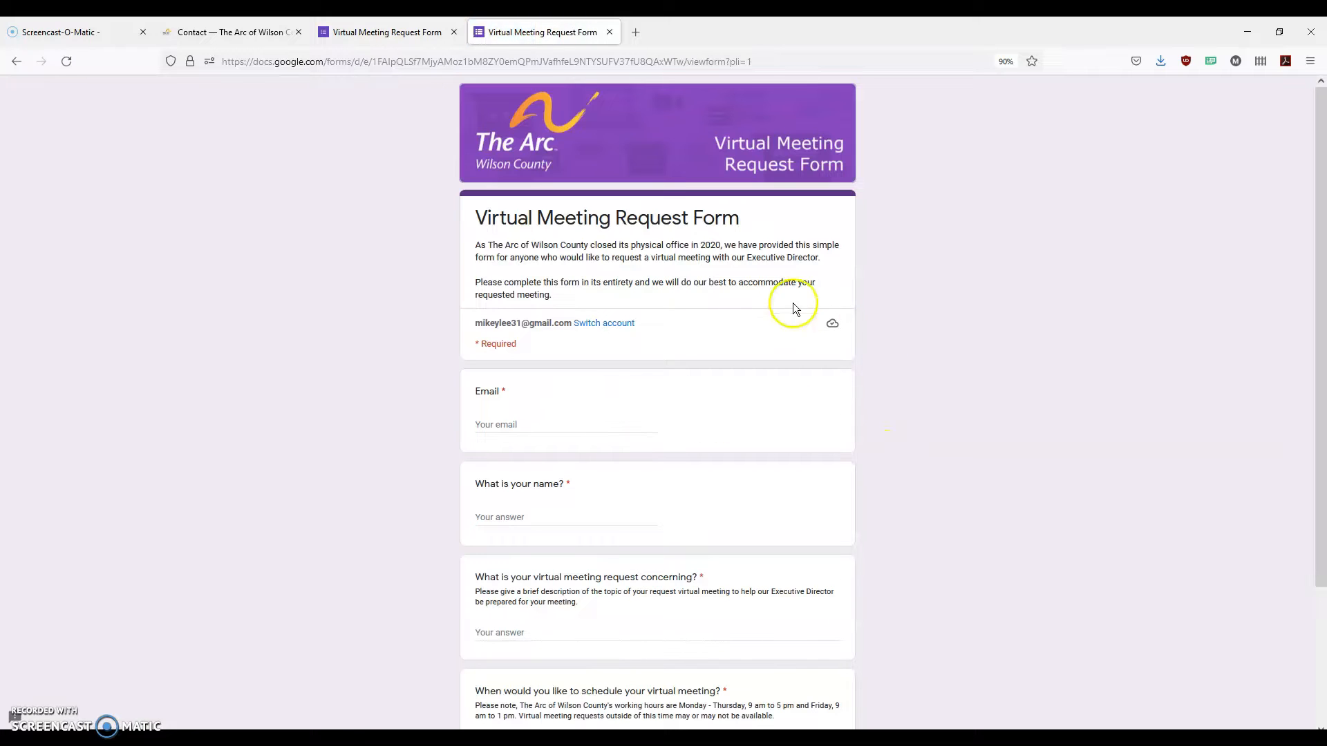
Look through the Virtual Meeting Request Form's questions down to the submit area and close both form tabs
{"action": "scroll", "coordinate": [573, 300], "scroll_direction": "down", "scroll_amount": 1}
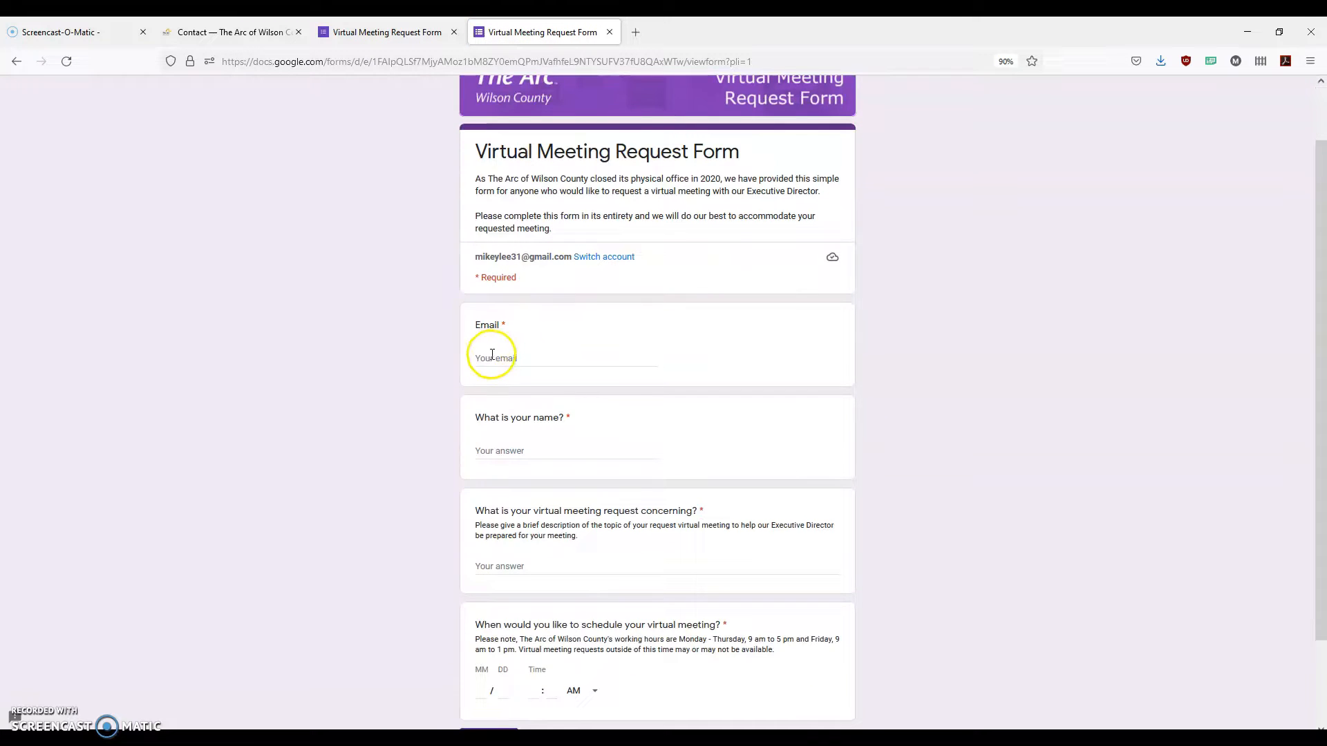
{"action": "scroll", "coordinate": [511, 353], "scroll_direction": "down", "scroll_amount": 1}
{"action": "scroll", "coordinate": [515, 381], "scroll_direction": "down", "scroll_amount": 1}
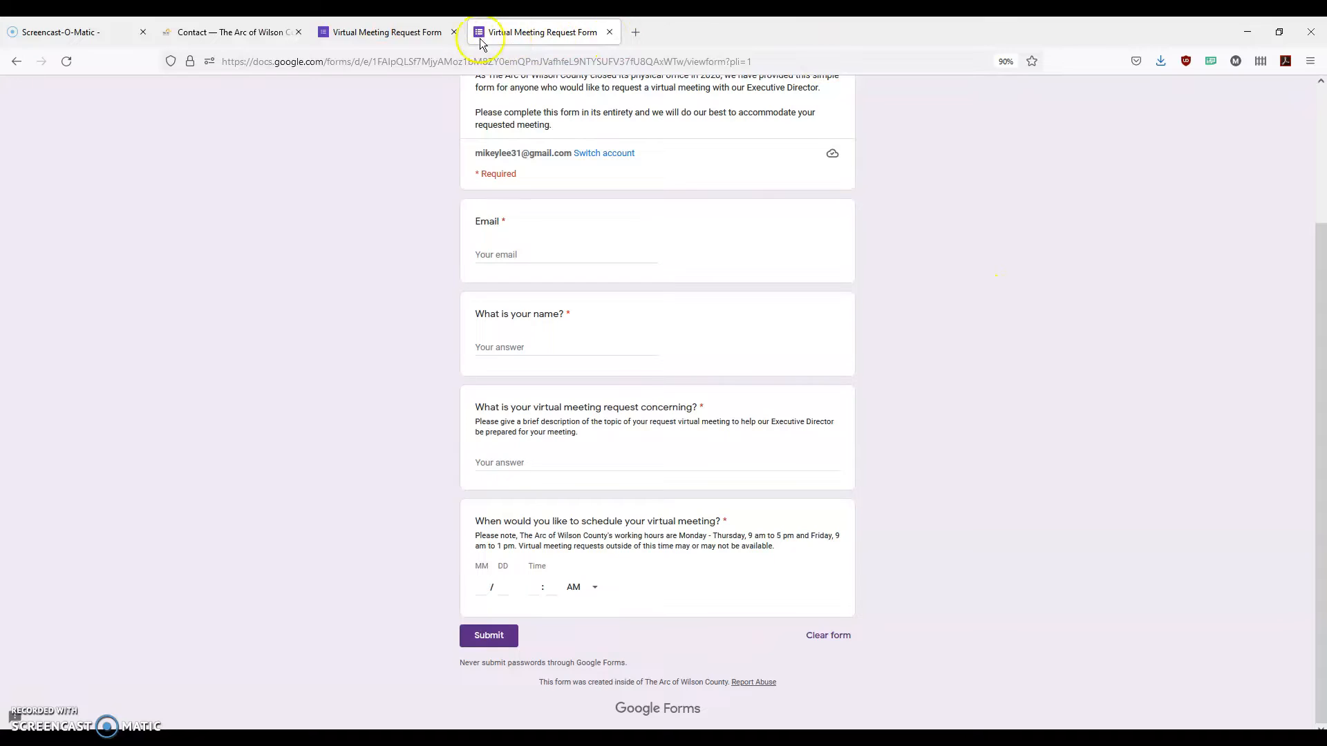
{"action": "left_click", "coordinate": [455, 35]}
{"action": "left_click", "coordinate": [455, 35]}
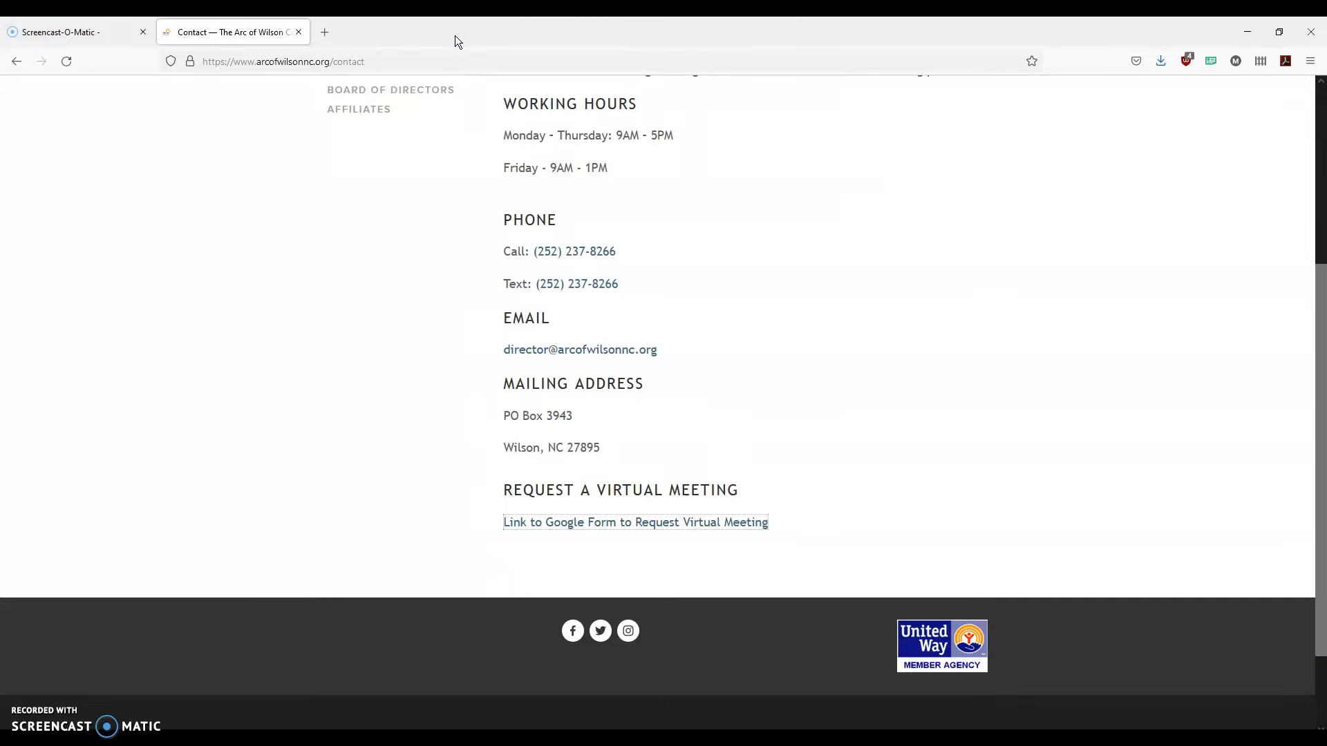
Return to the Upcoming Events page and review the Hope Singers and bowling dates and the calendar subscription forms
{"action": "scroll", "coordinate": [815, 537], "scroll_direction": "up", "scroll_amount": 2}
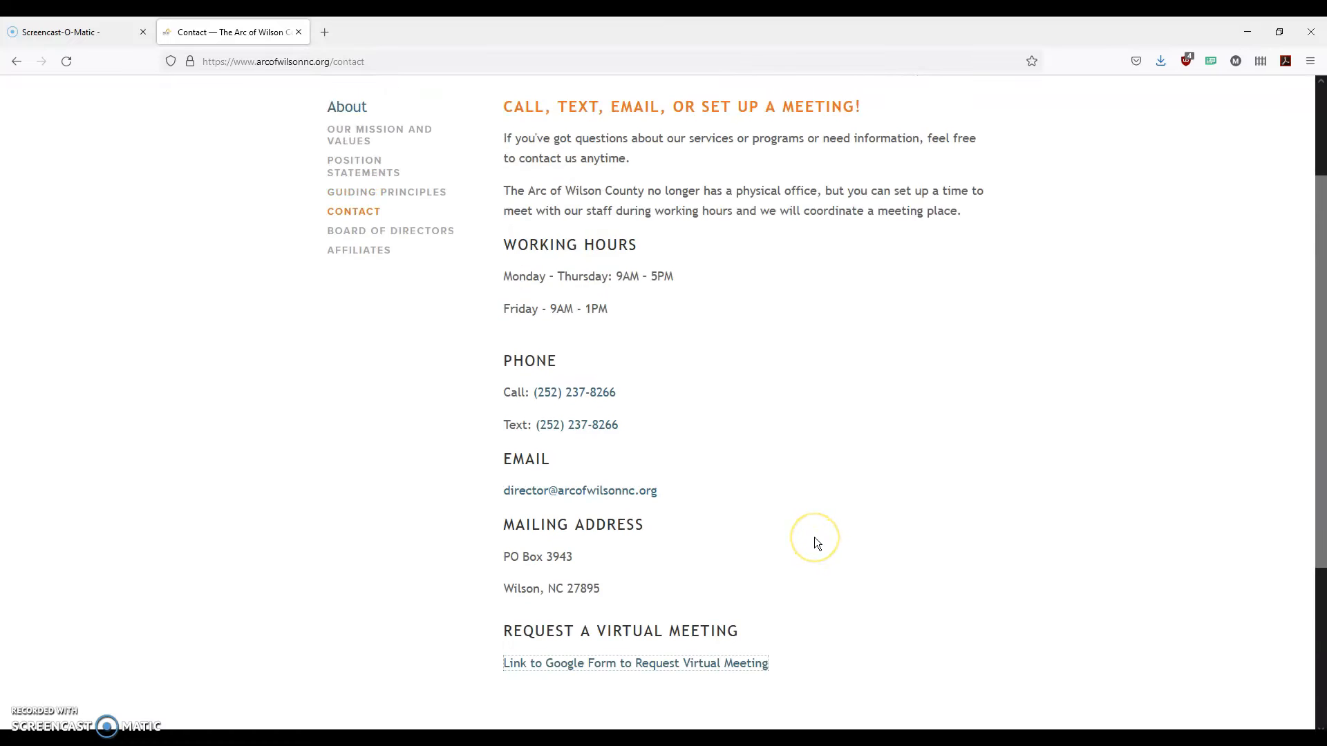
{"action": "scroll", "coordinate": [814, 544], "scroll_direction": "up", "scroll_amount": 2}
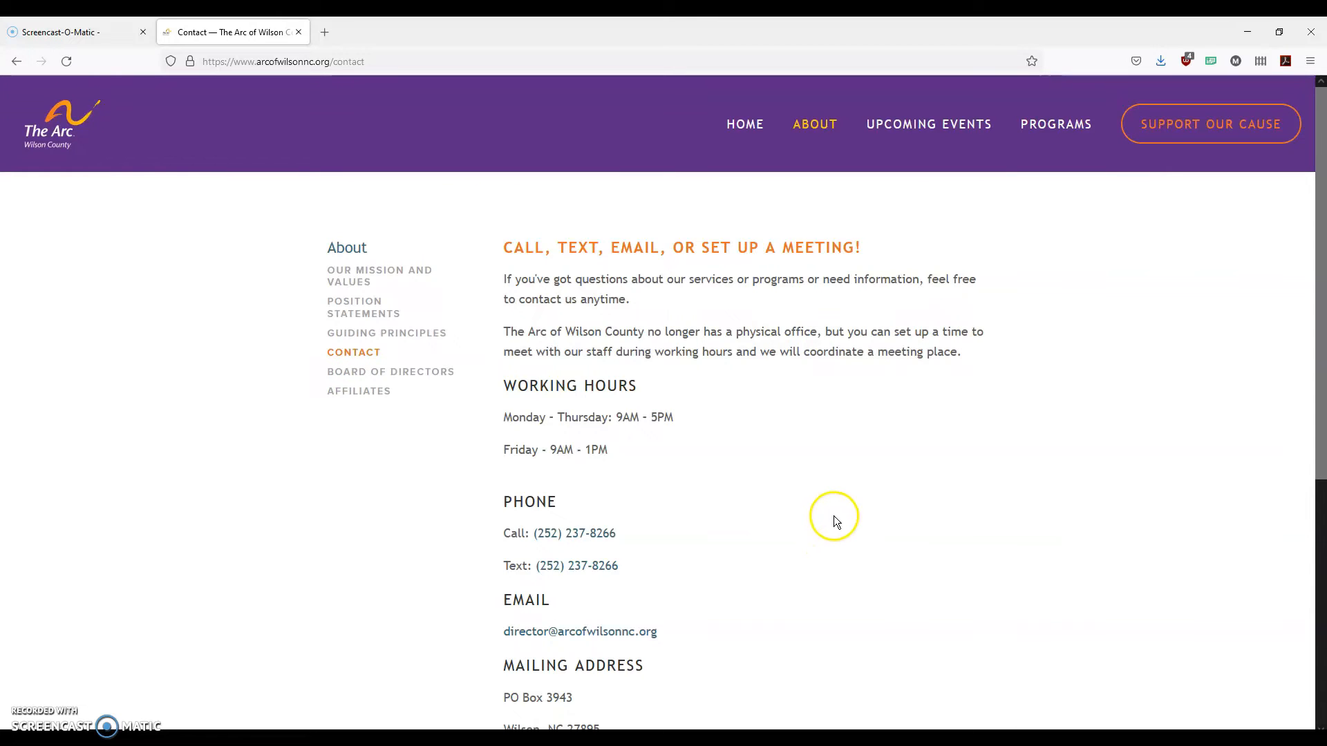
{"action": "left_click", "coordinate": [919, 131]}
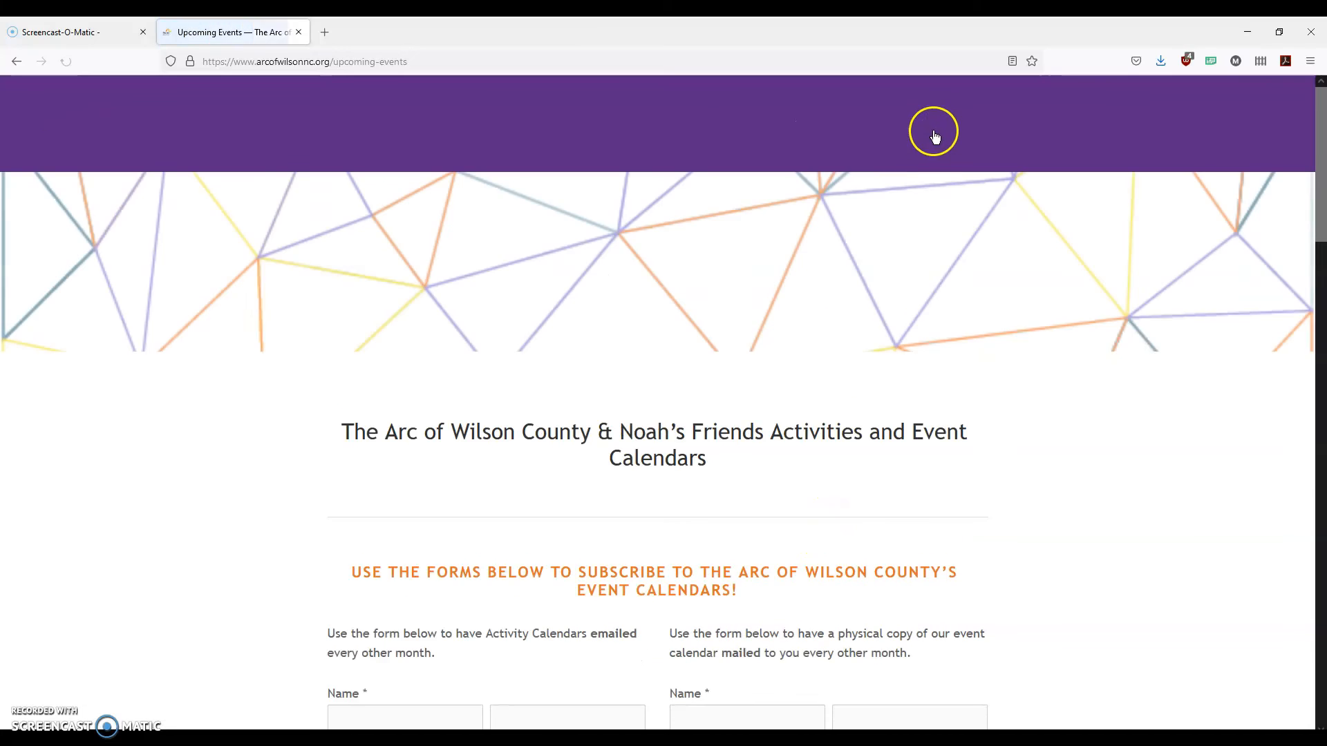
{"action": "scroll", "coordinate": [1155, 378], "scroll_direction": "down", "scroll_amount": 10}
{"action": "scroll", "coordinate": [1009, 346], "scroll_direction": "down", "scroll_amount": 12}
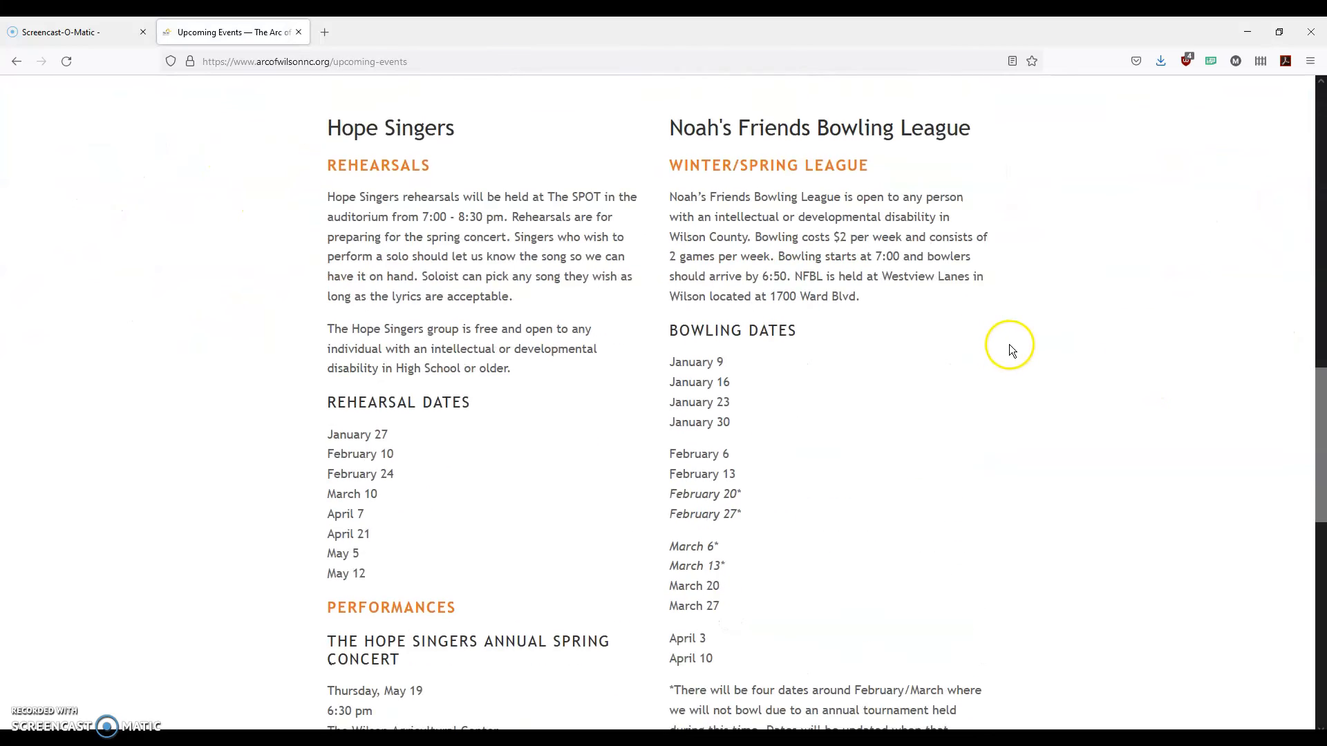
{"action": "scroll", "coordinate": [1012, 351], "scroll_direction": "up", "scroll_amount": 7}
{"action": "scroll", "coordinate": [1011, 353], "scroll_direction": "up", "scroll_amount": 9}
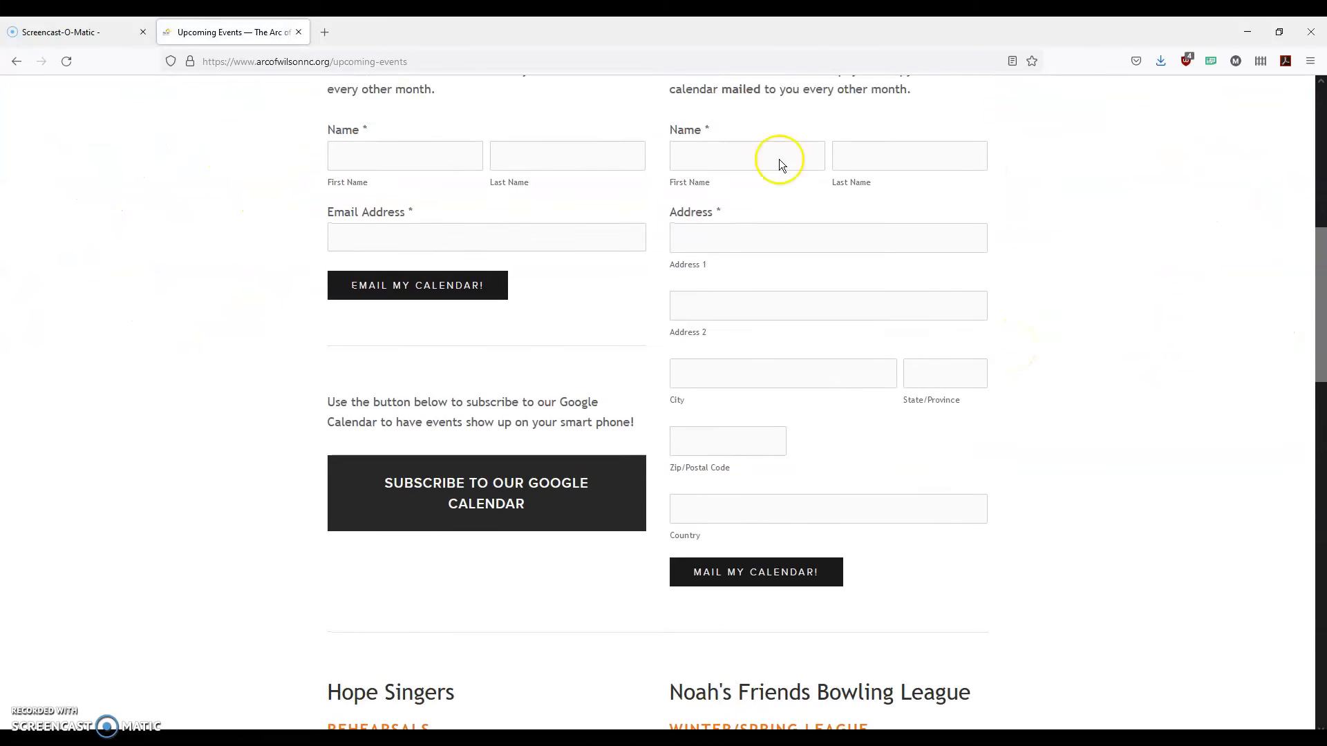